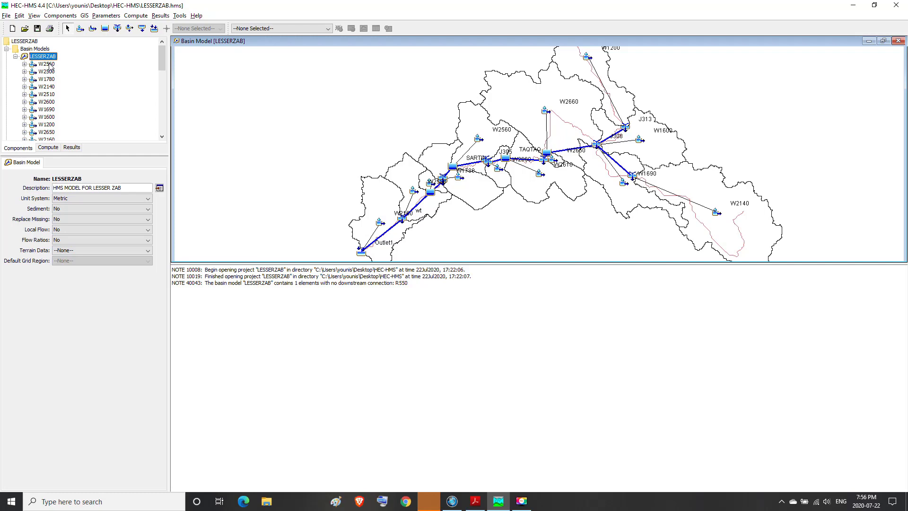
Step: Review subbasin W2560's general settings and its loss, transform, baseflow and options parameters
click(48, 65)
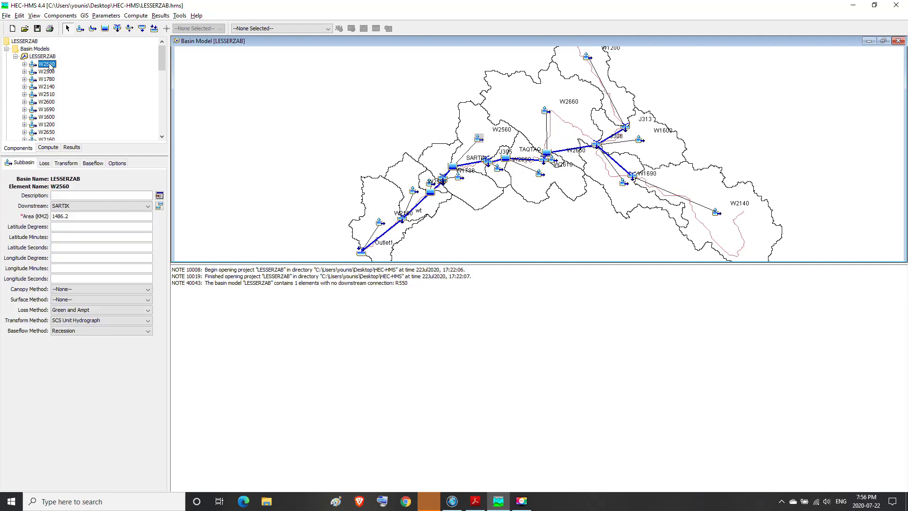
click(44, 163)
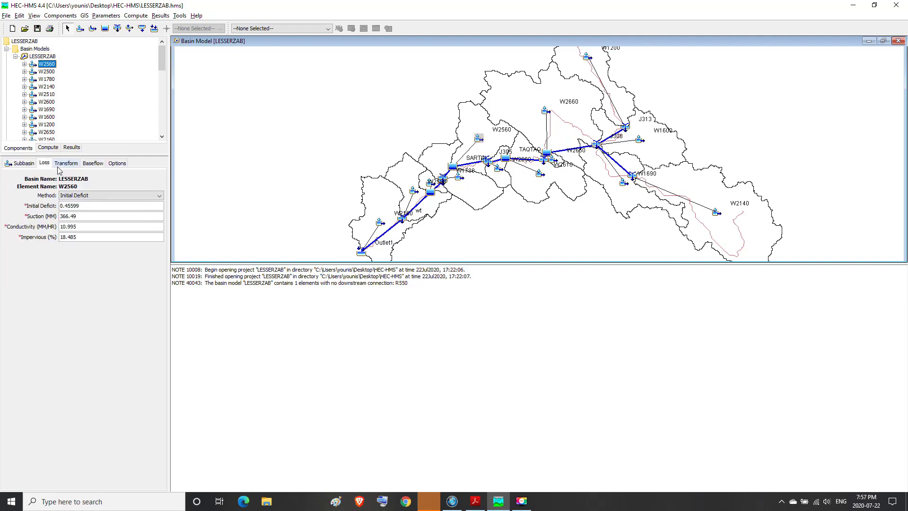
click(23, 163)
click(44, 164)
click(64, 164)
click(92, 166)
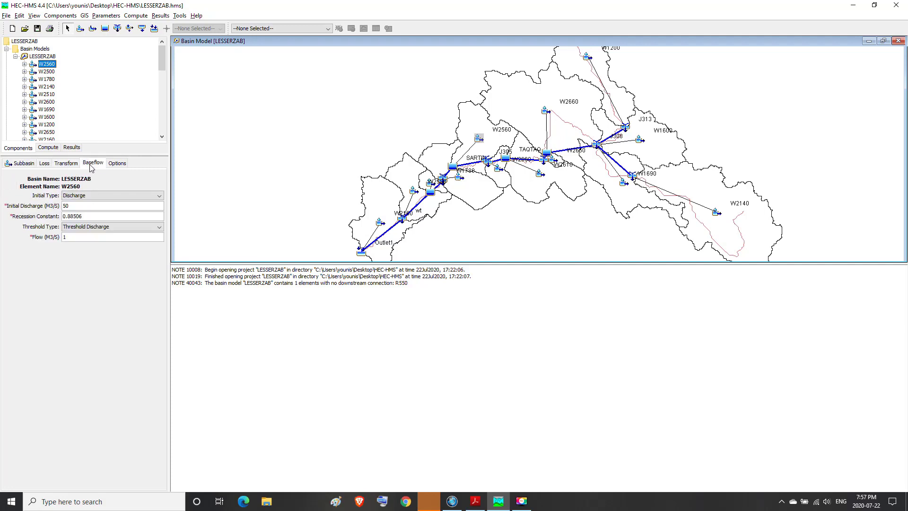
click(118, 166)
click(44, 167)
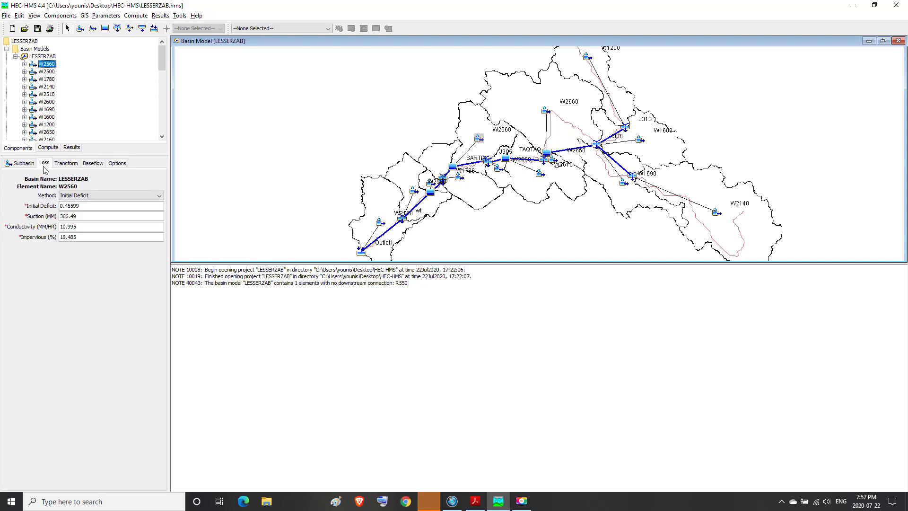
click(23, 164)
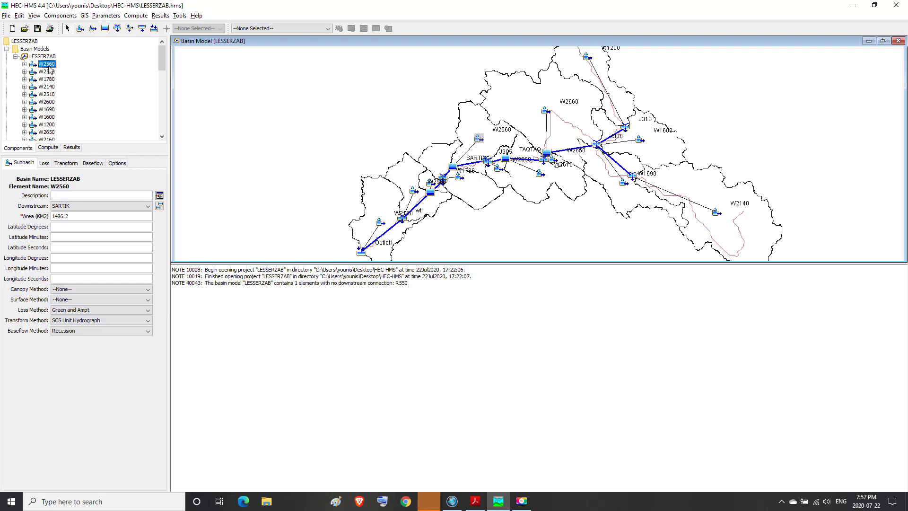
Step: Examine the general settings of the remaining subbasins one by one, from W2500 through W2610
click(48, 72)
click(48, 79)
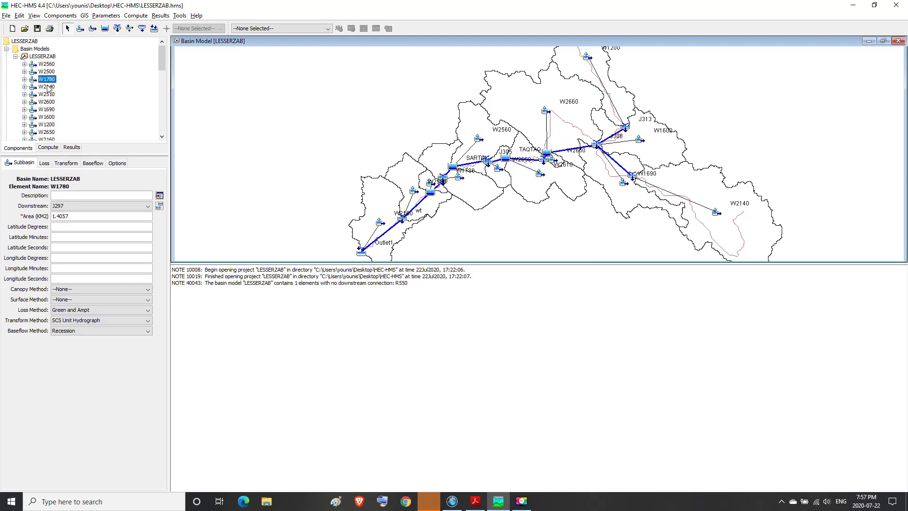
click(48, 88)
click(48, 95)
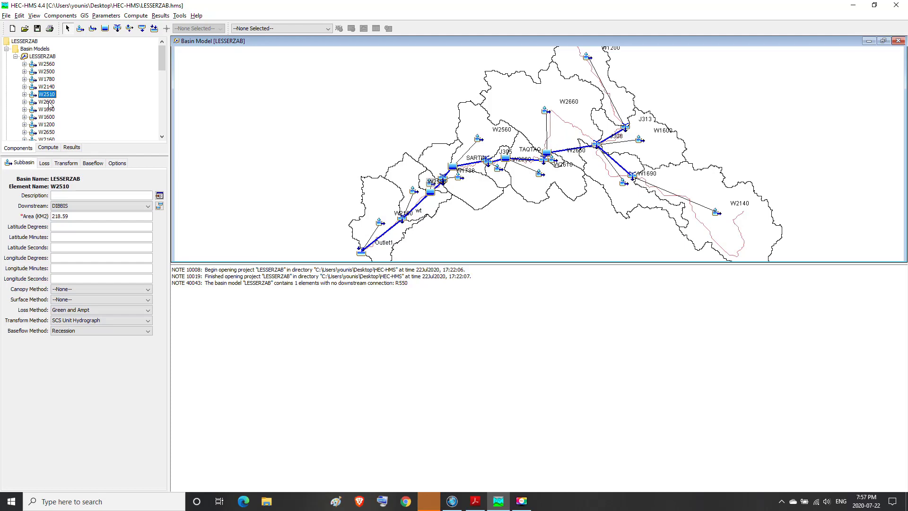
click(49, 102)
click(48, 109)
click(48, 117)
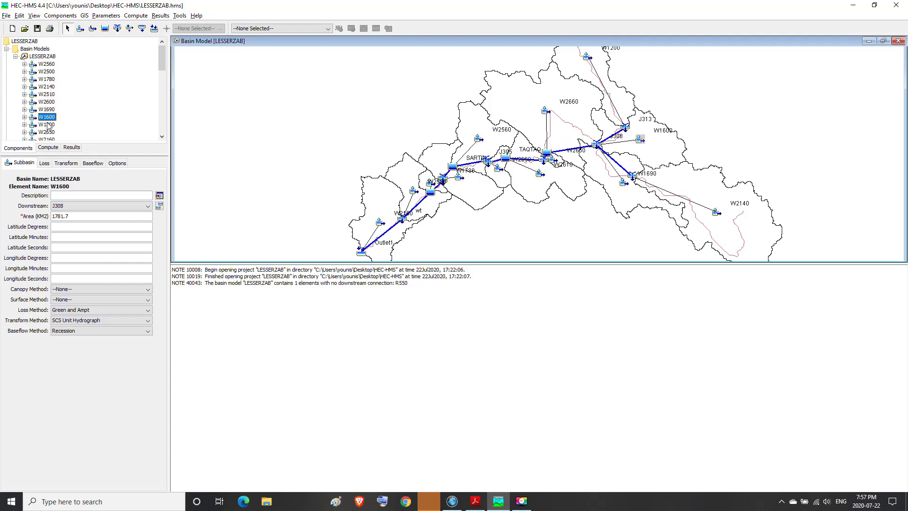
click(49, 125)
click(47, 133)
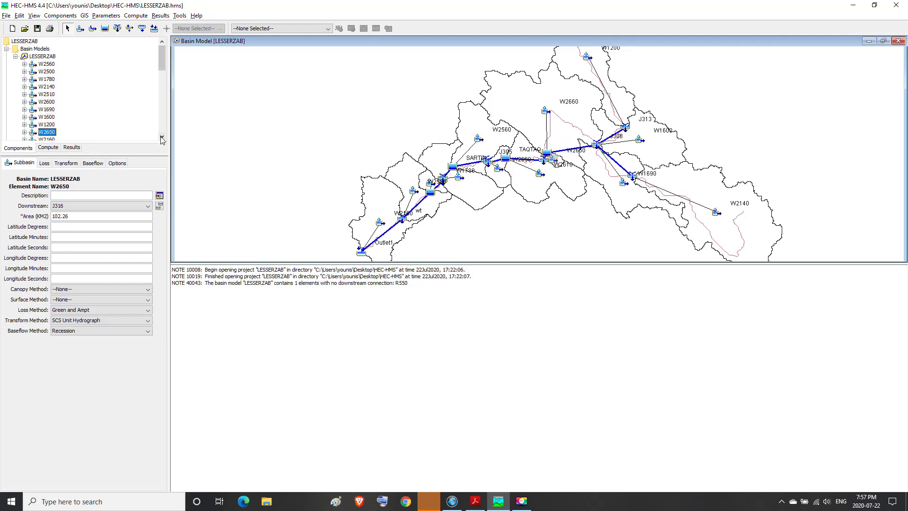
click(161, 137)
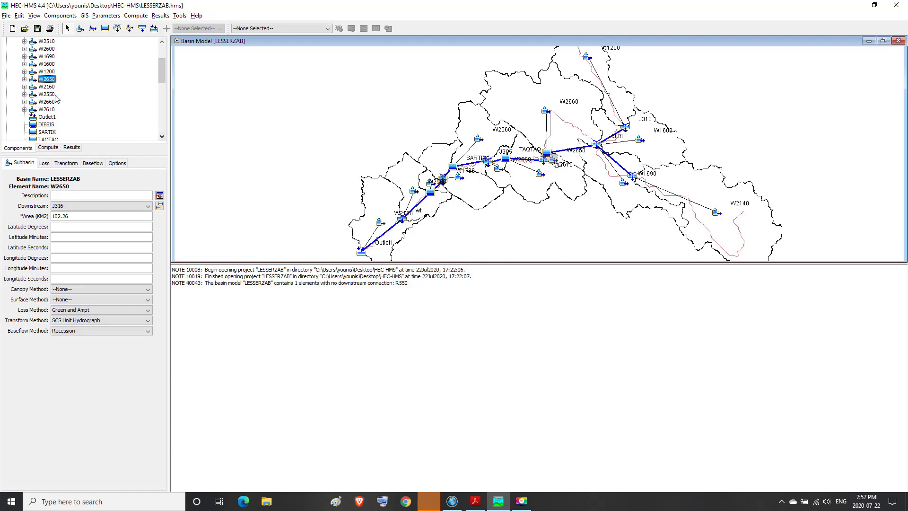
click(51, 87)
click(49, 95)
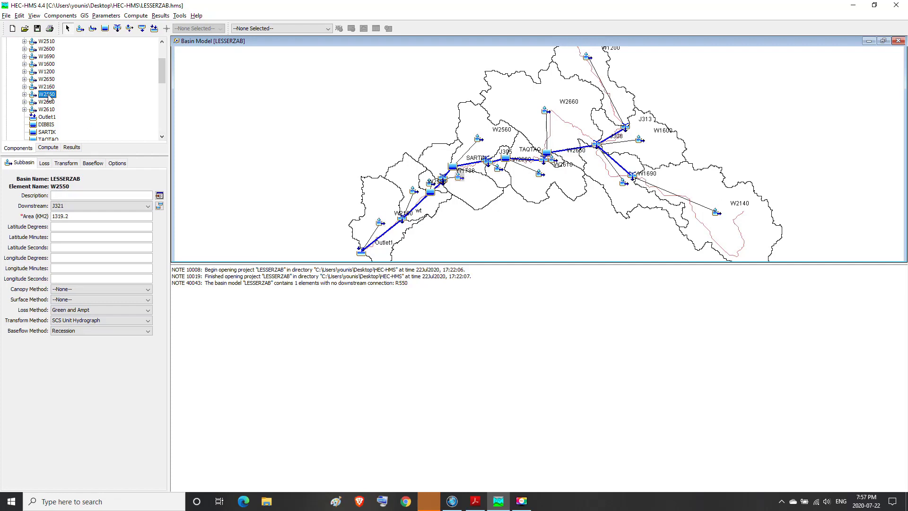
click(48, 102)
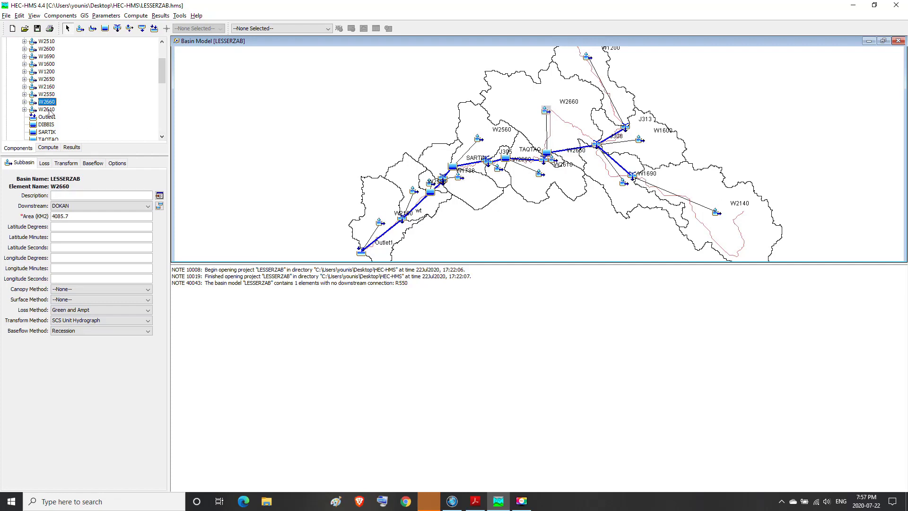
click(49, 110)
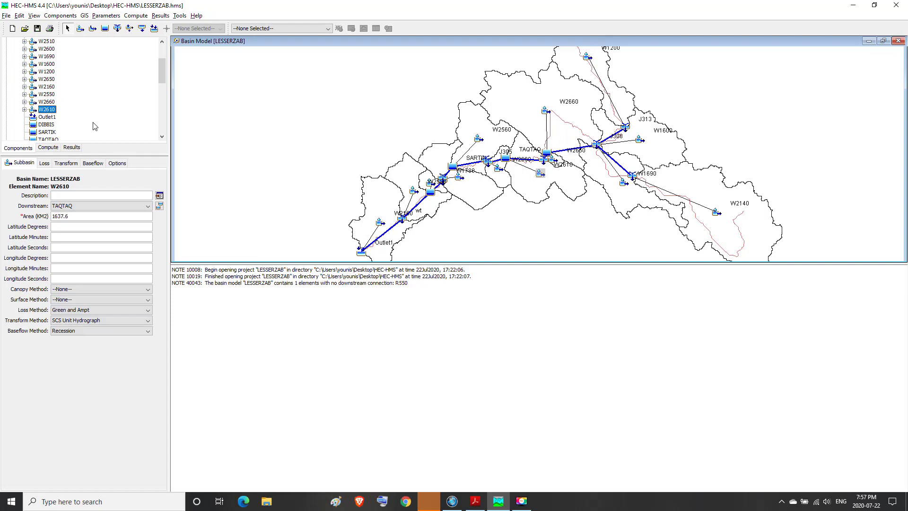
Step: Inspect the sink and options settings of the basin outlet, Outlet1
click(161, 139)
click(161, 139)
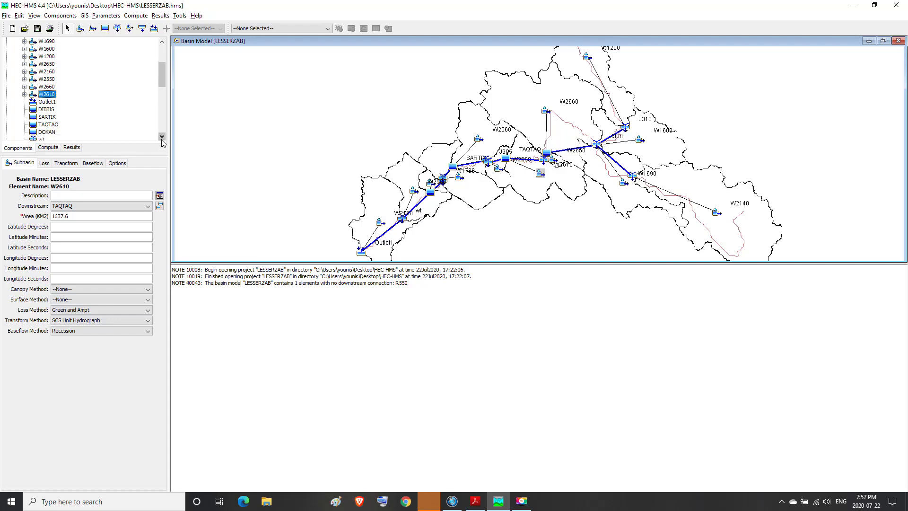
click(161, 139)
click(161, 139)
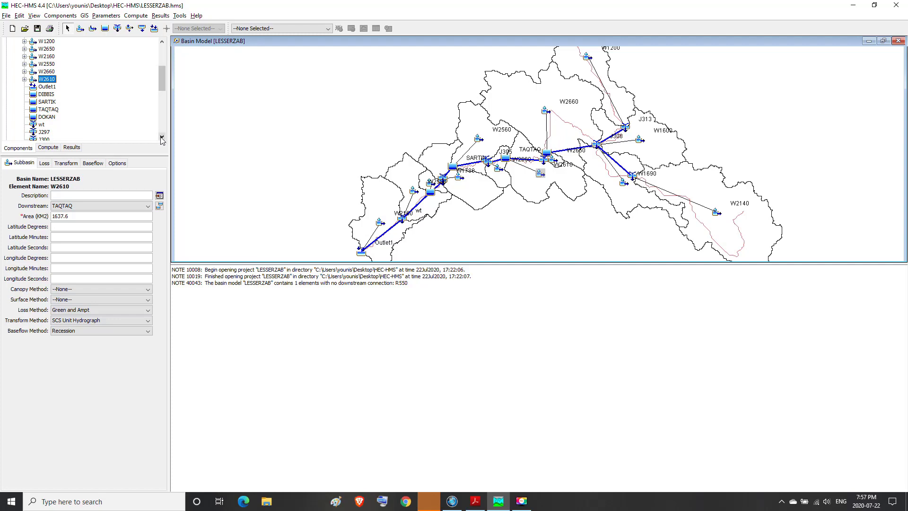
click(46, 87)
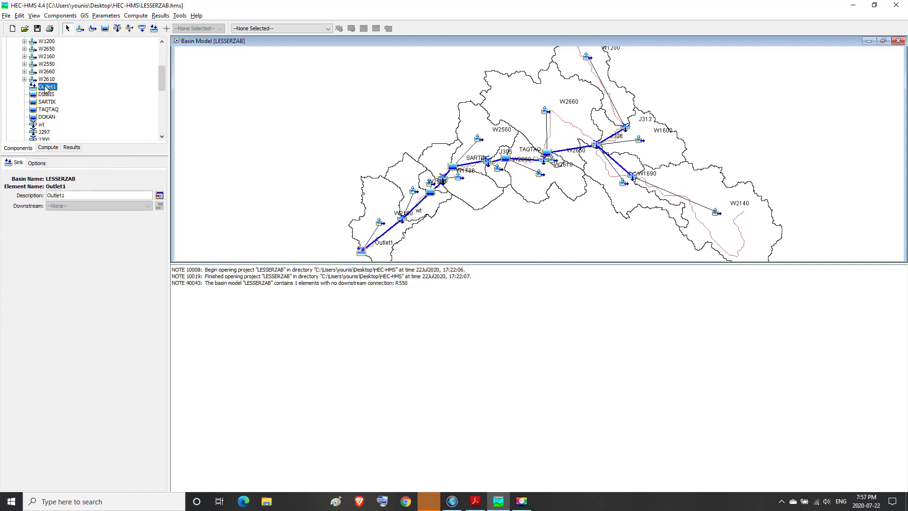
click(45, 164)
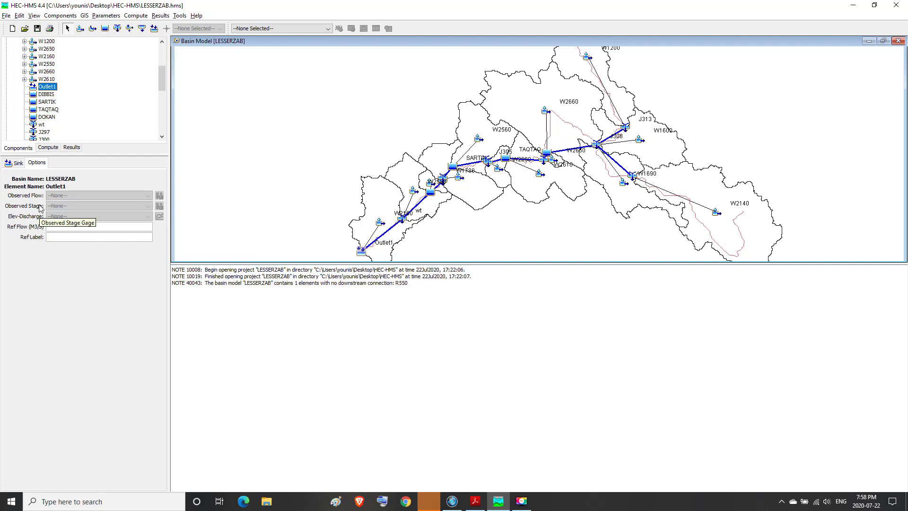
click(11, 165)
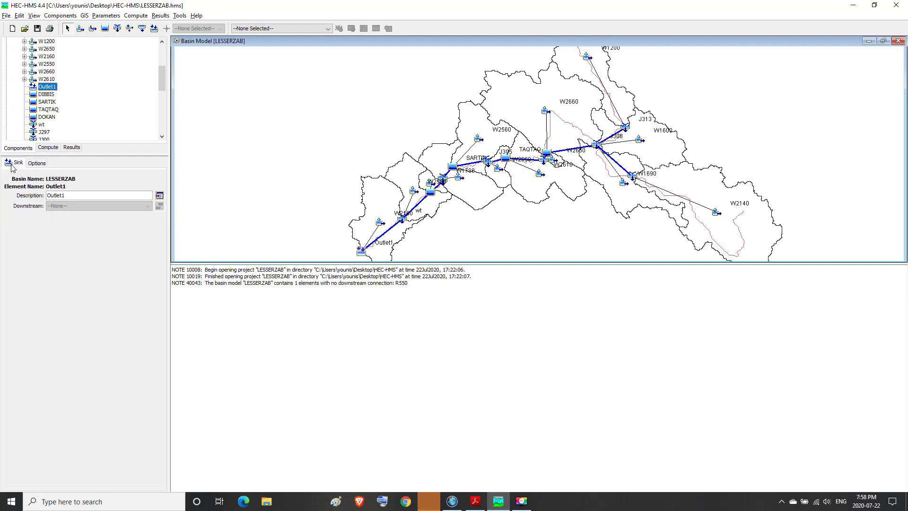
Step: Inspect the general and options settings of the water treatment junction wt
click(42, 125)
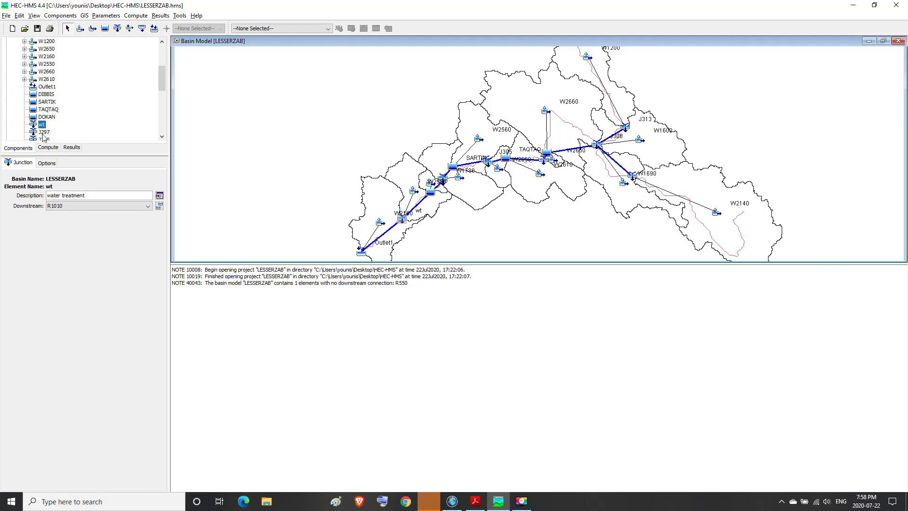
click(45, 164)
click(23, 163)
Step: Examine each generic junction from J297 through J327, including the options of J327
click(161, 137)
click(162, 136)
click(162, 137)
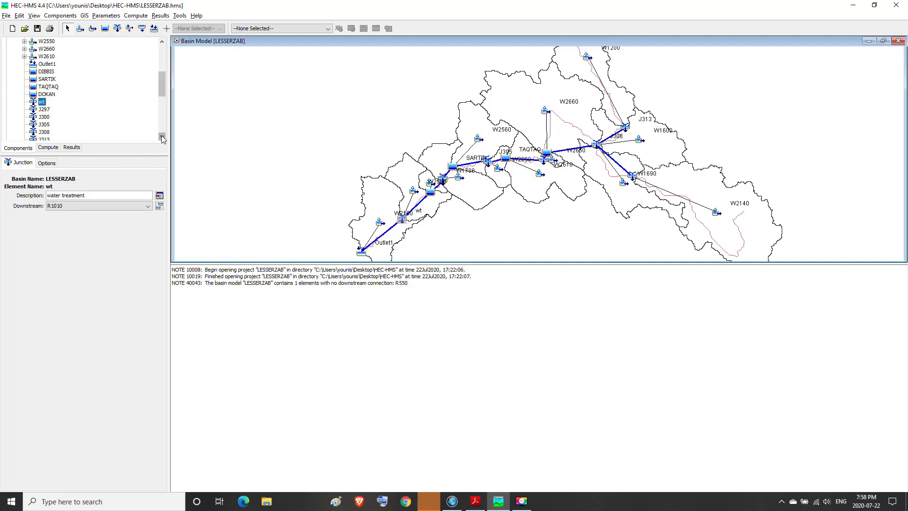
click(162, 137)
click(162, 137)
click(161, 137)
click(162, 137)
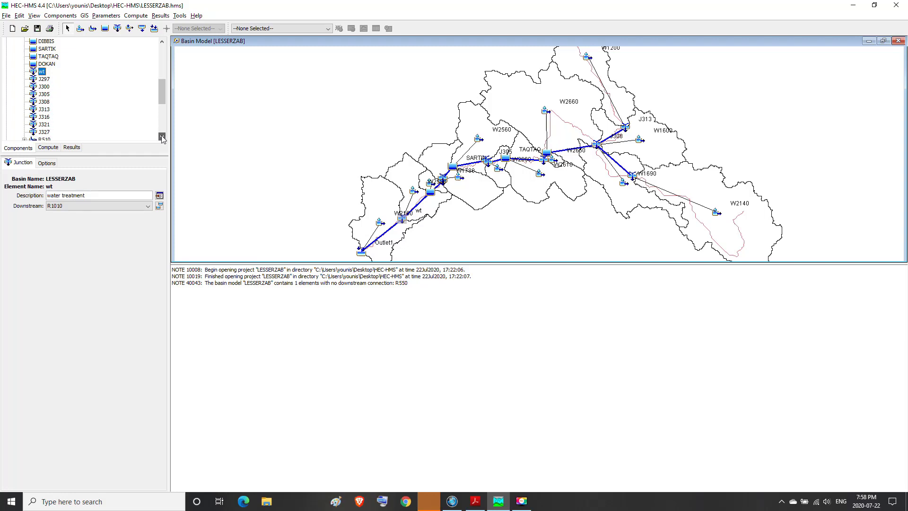
click(161, 137)
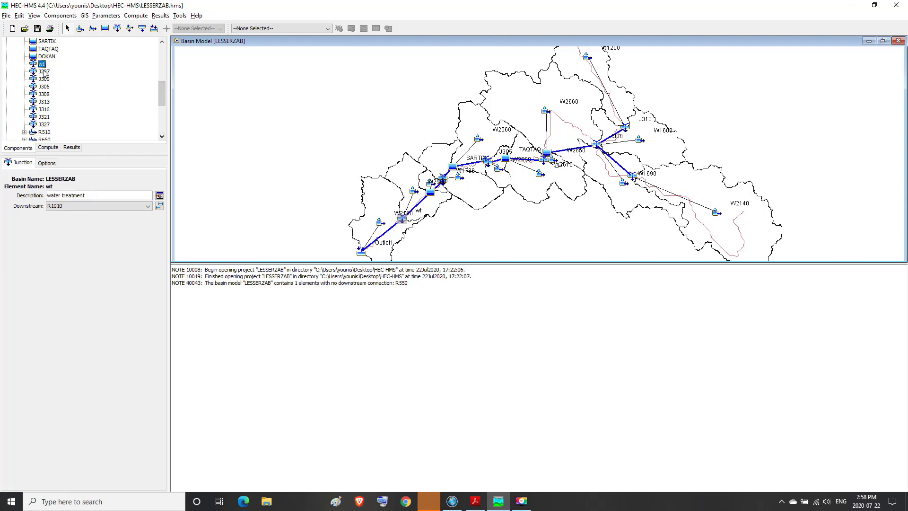
click(44, 72)
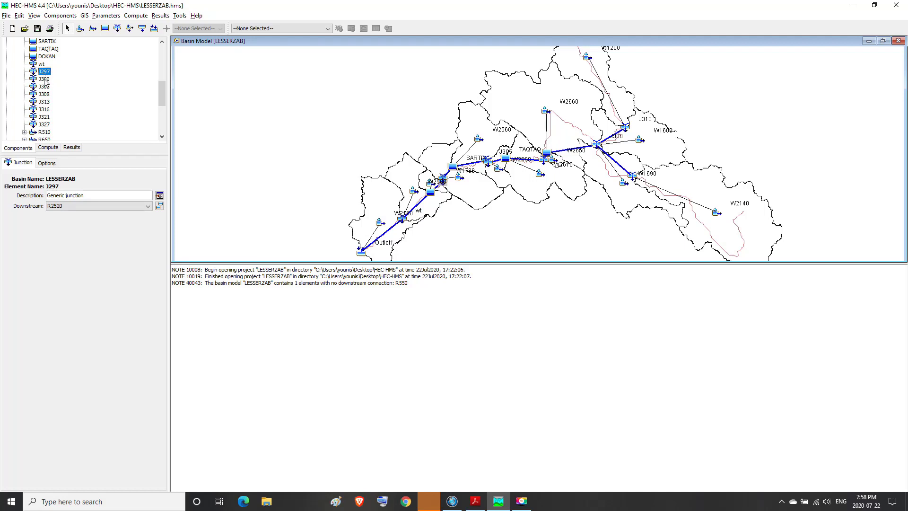
click(44, 79)
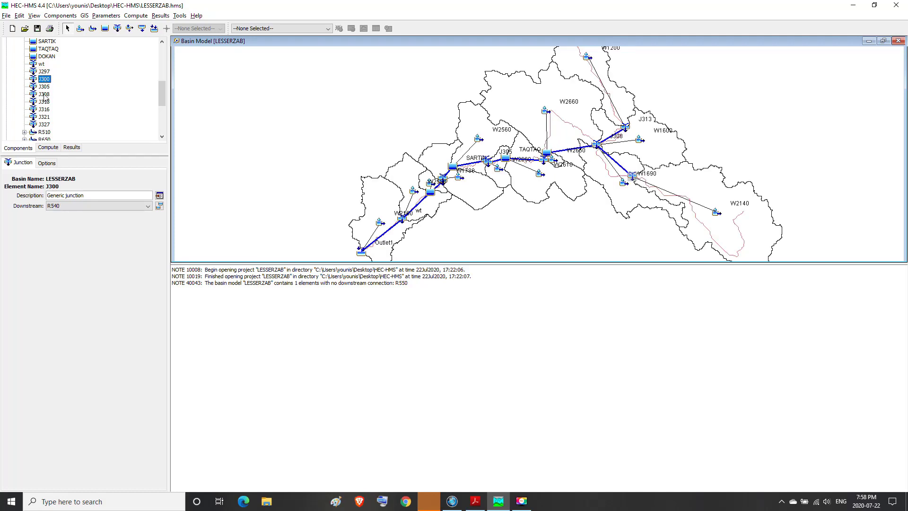
click(45, 87)
click(46, 95)
click(47, 104)
click(45, 110)
click(44, 118)
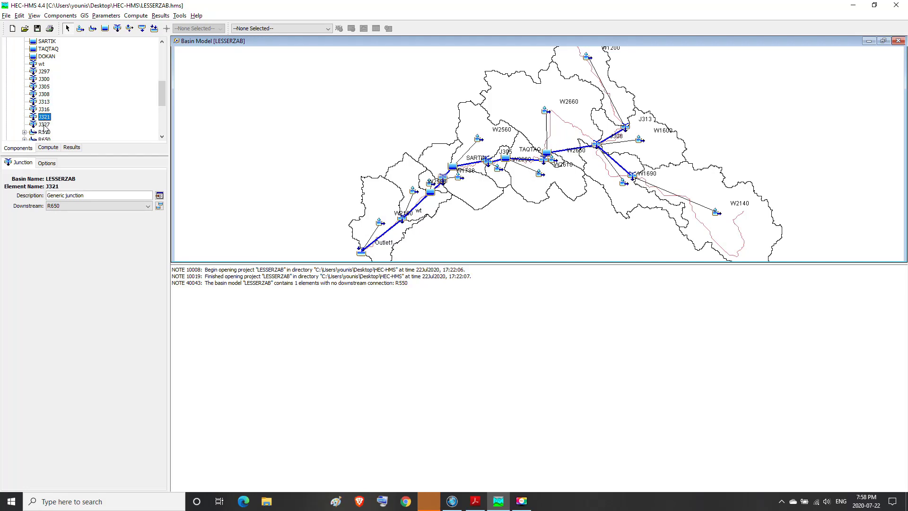
click(44, 126)
click(51, 163)
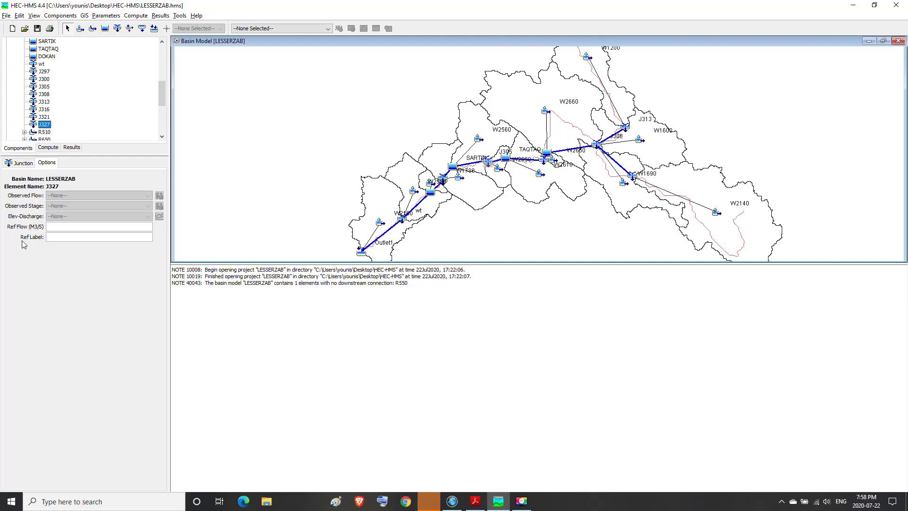
click(22, 163)
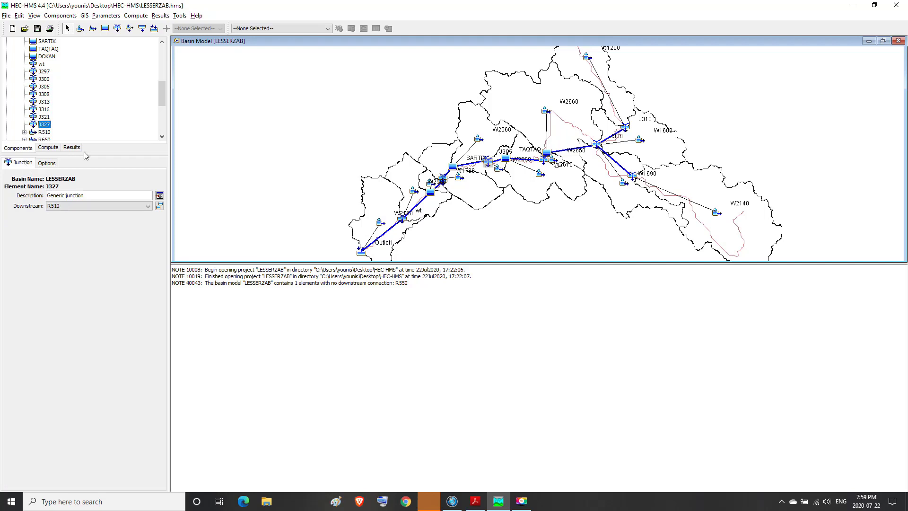
Step: Look through the list of reaches from R510 to R2680 and show the general settings of reach R510
scroll(164, 135, down, 2)
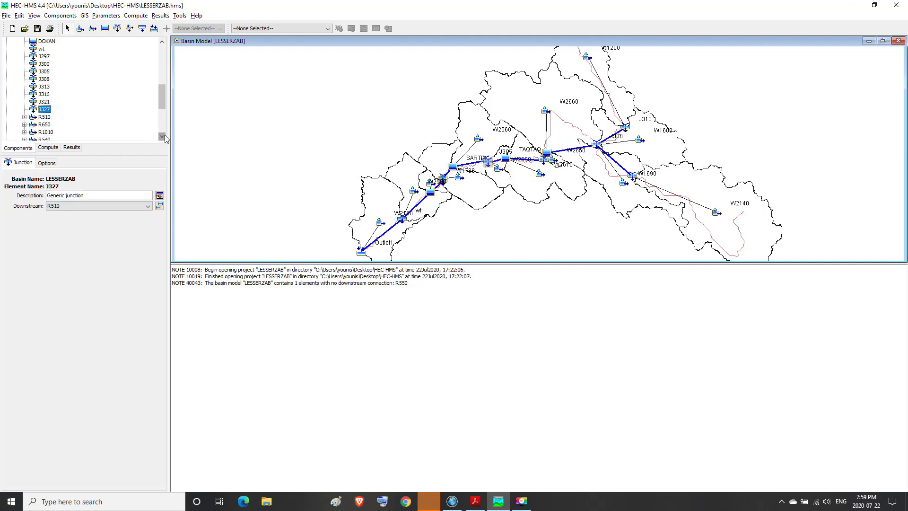
scroll(164, 134, down, 5)
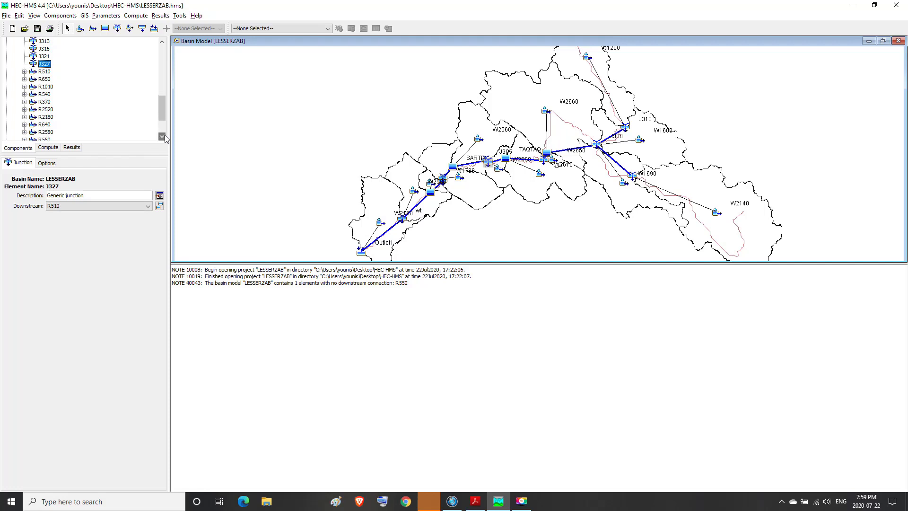
scroll(164, 134, down, 3)
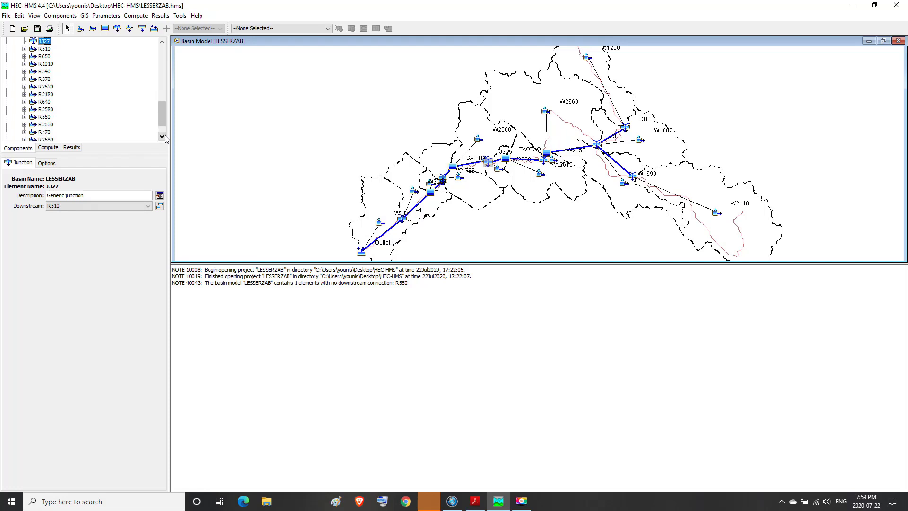
click(162, 42)
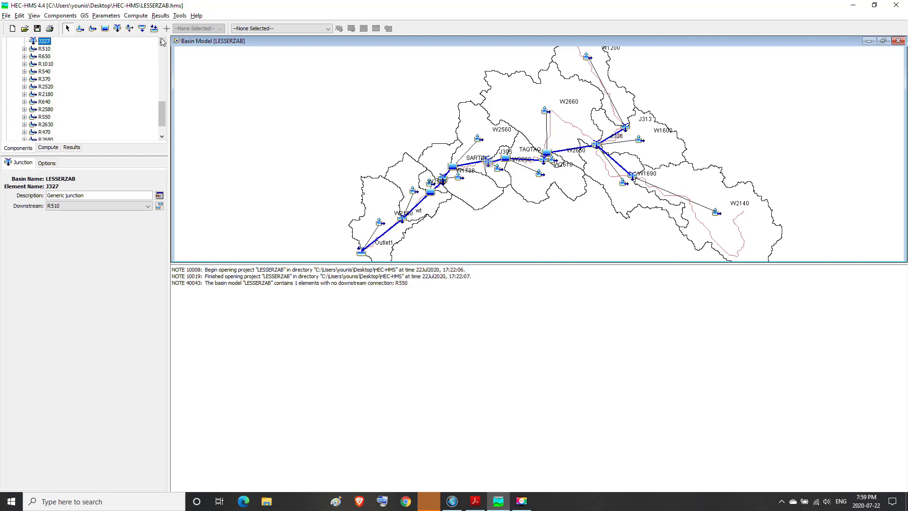
click(161, 136)
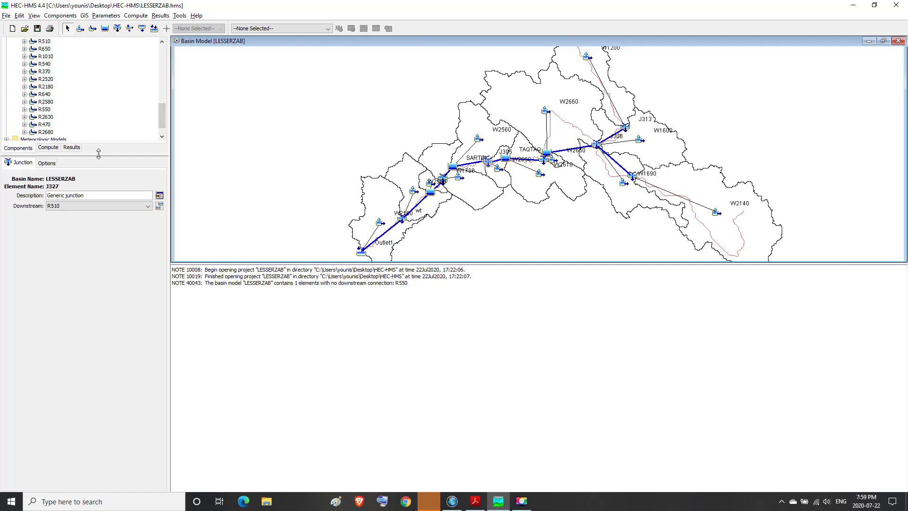
drag(98, 154, 99, 158)
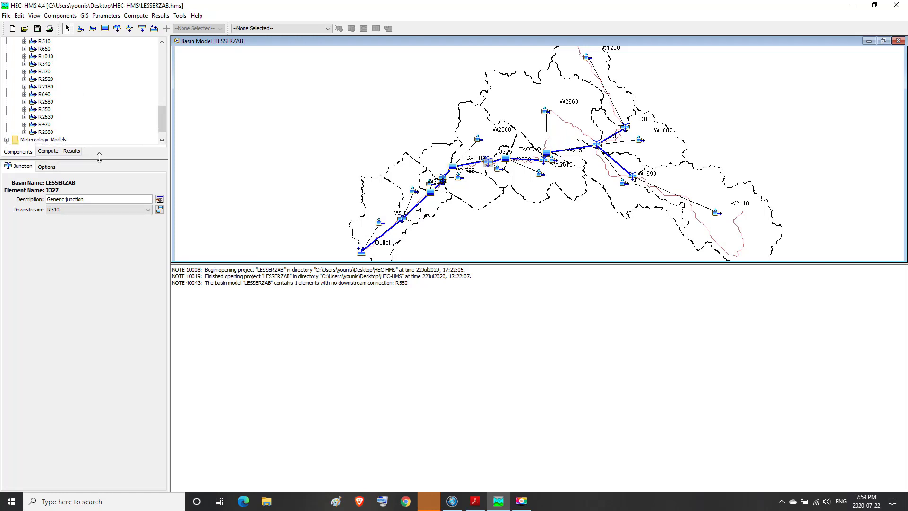
click(163, 42)
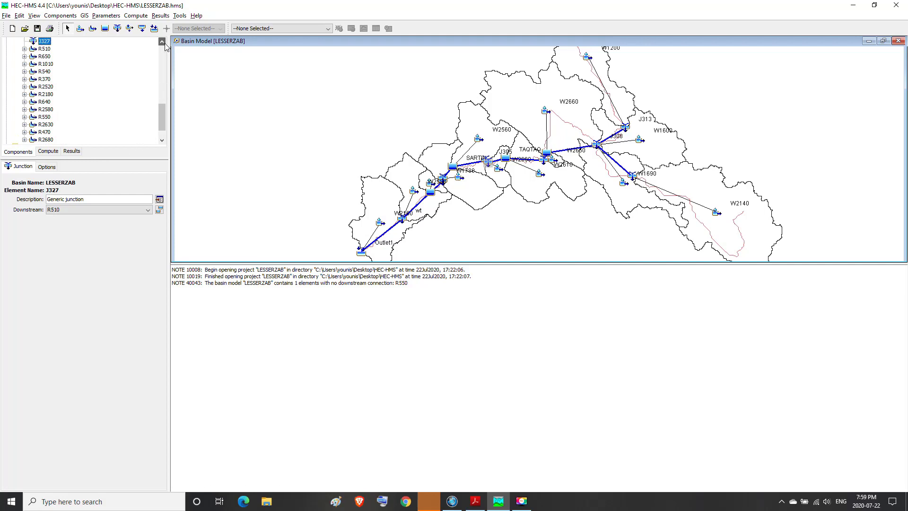
click(45, 49)
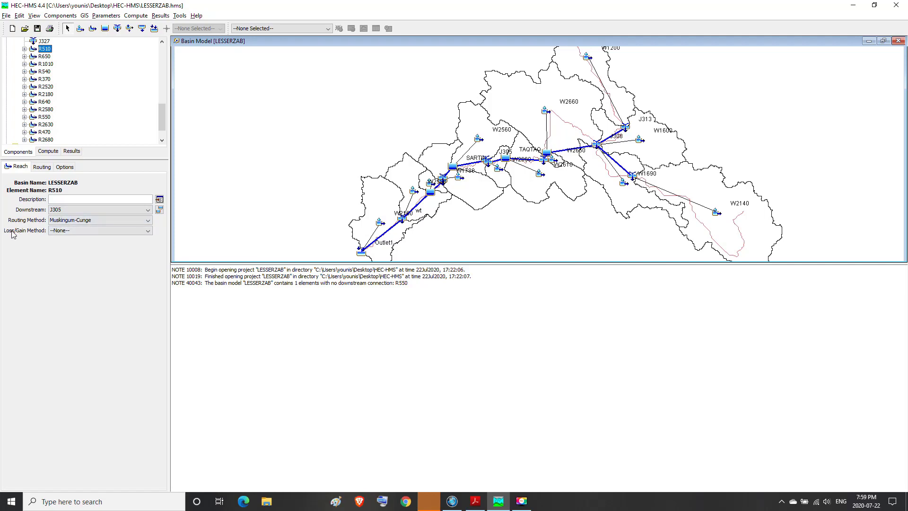
Step: Set the loss/gain method of reach R510 to Constant and inspect the parameters it requires
click(147, 231)
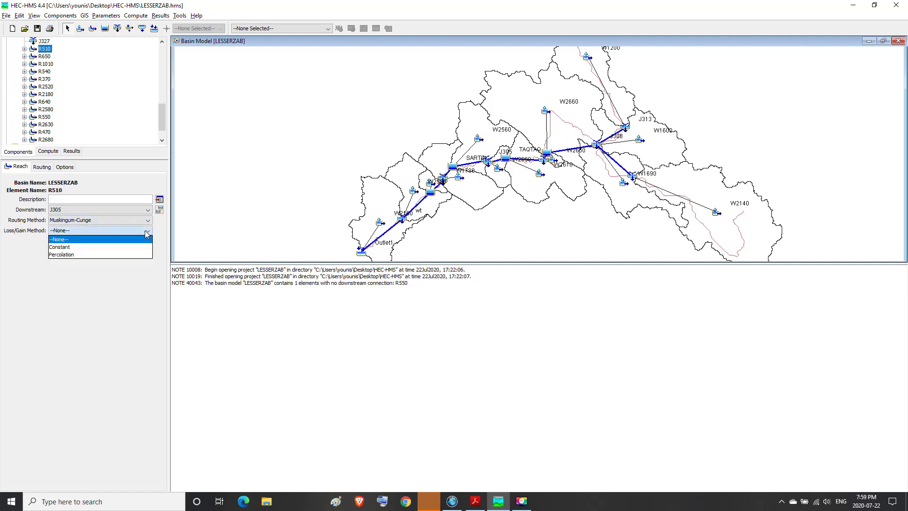
click(61, 248)
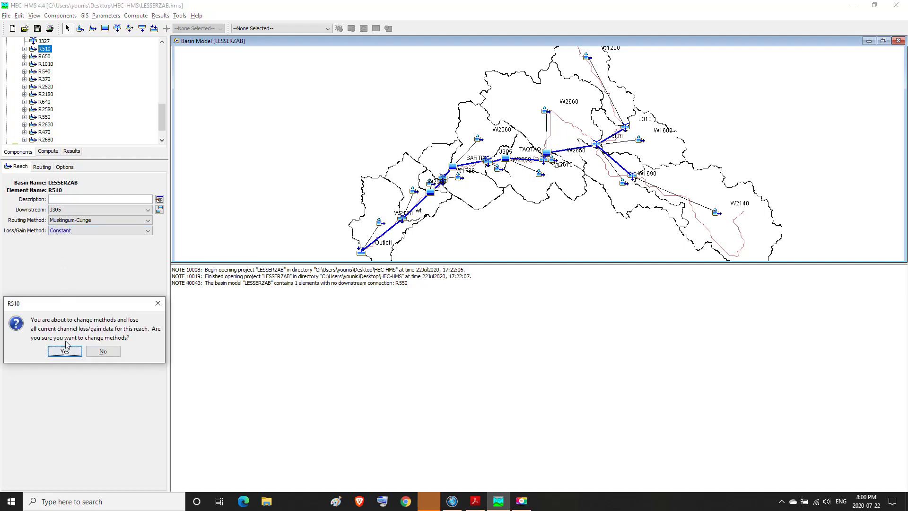
click(65, 351)
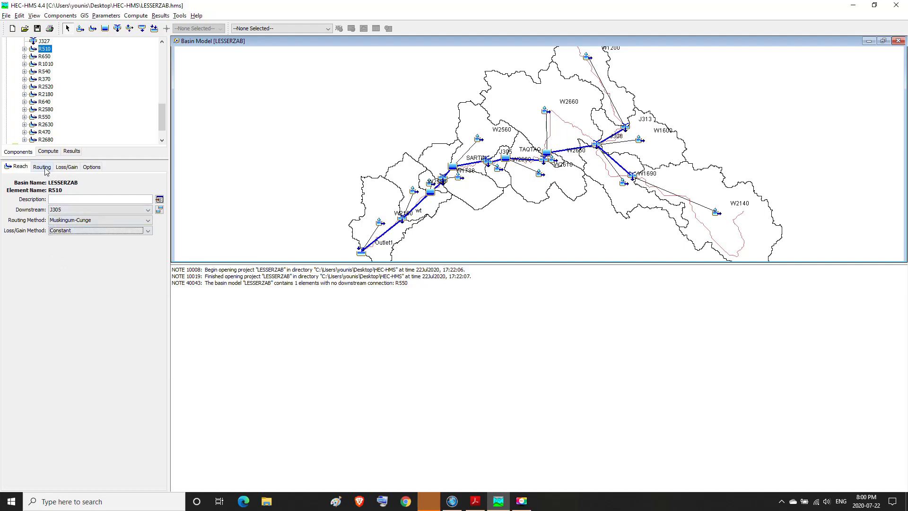
click(66, 168)
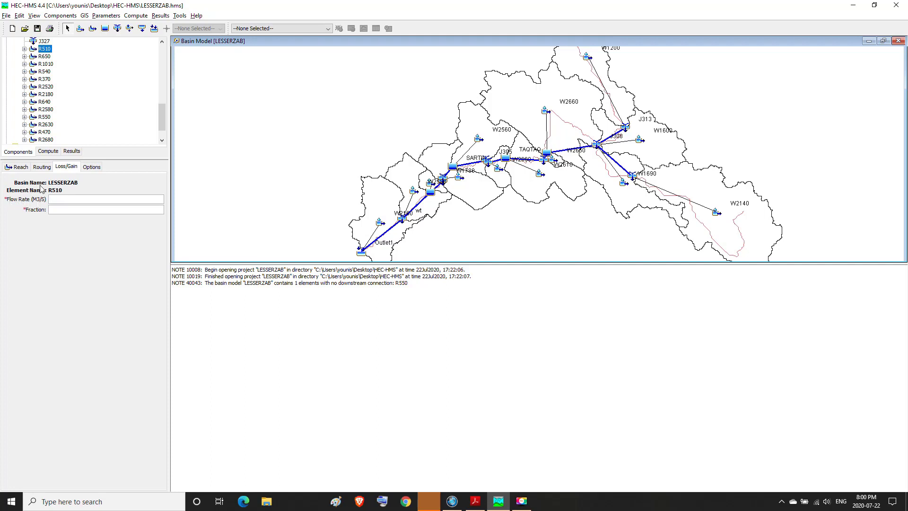
click(21, 168)
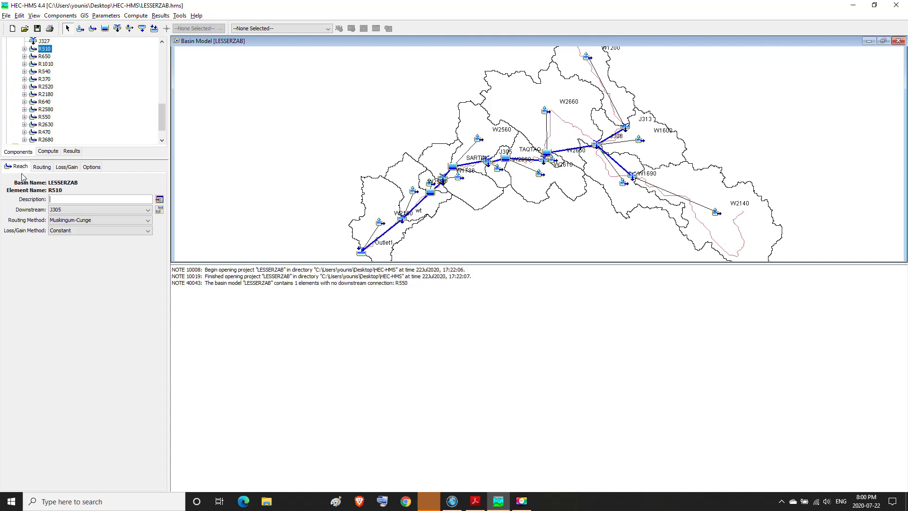
Step: Change the loss/gain method of reach R510 to Percolation and accept the method change
click(147, 231)
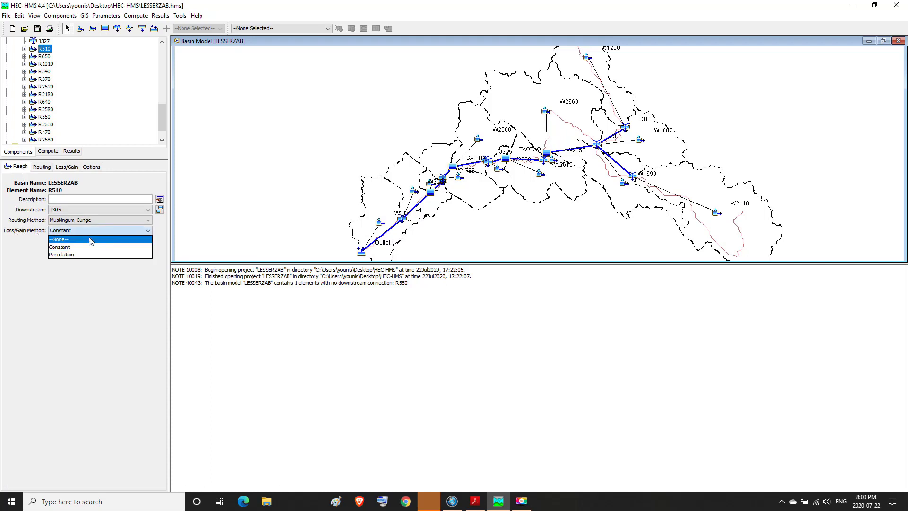
click(61, 254)
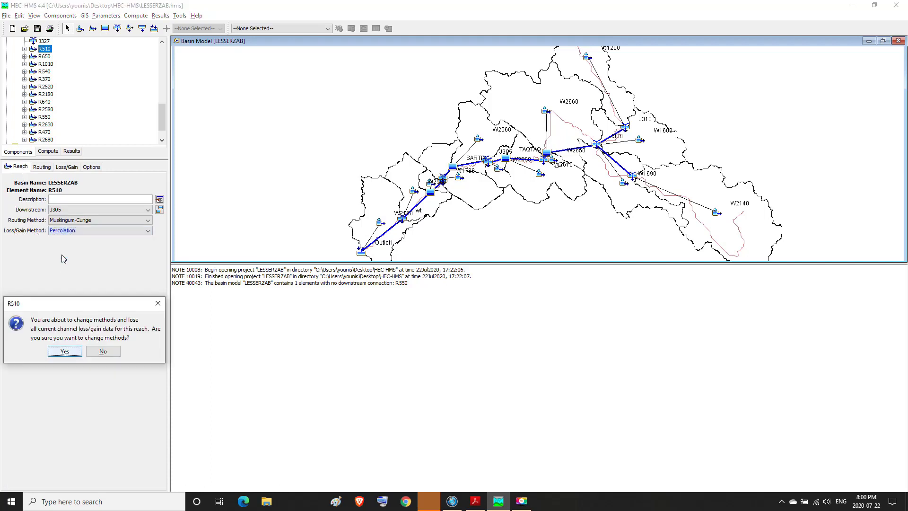
click(61, 351)
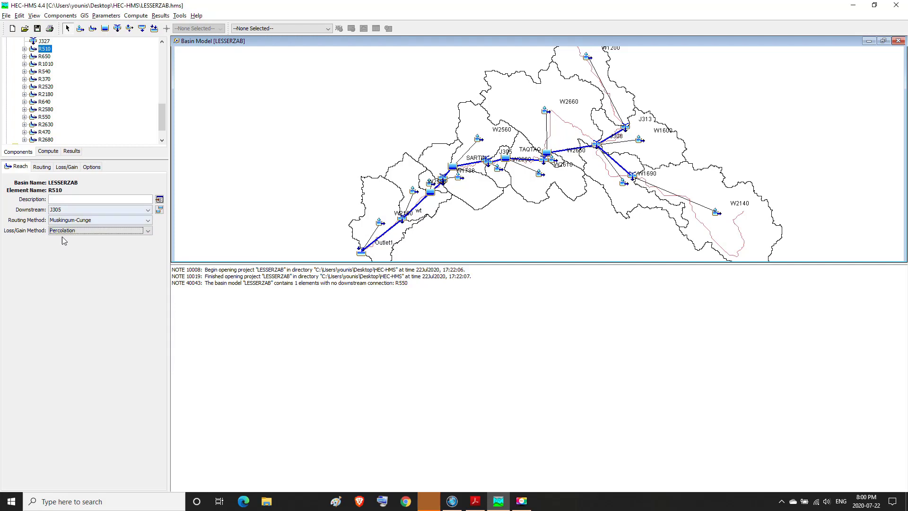
Step: Review the length and slope in R510's routing parameters and set Manning's n to 0.1
click(42, 167)
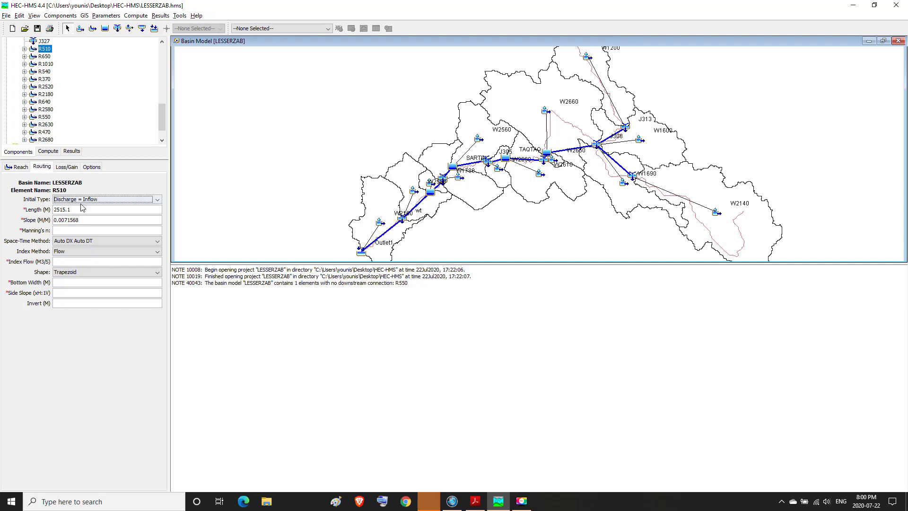
drag(71, 210, 51, 212)
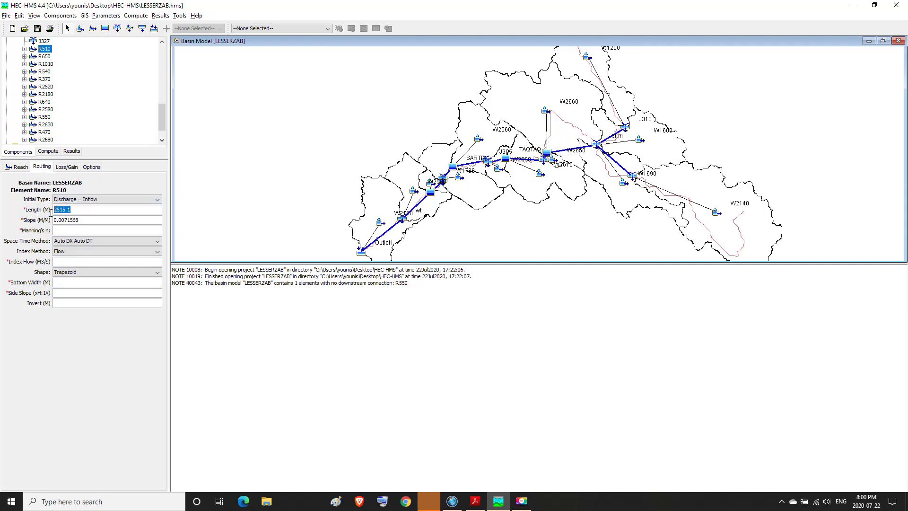
key(Tab)
drag(80, 220, 53, 224)
click(58, 231)
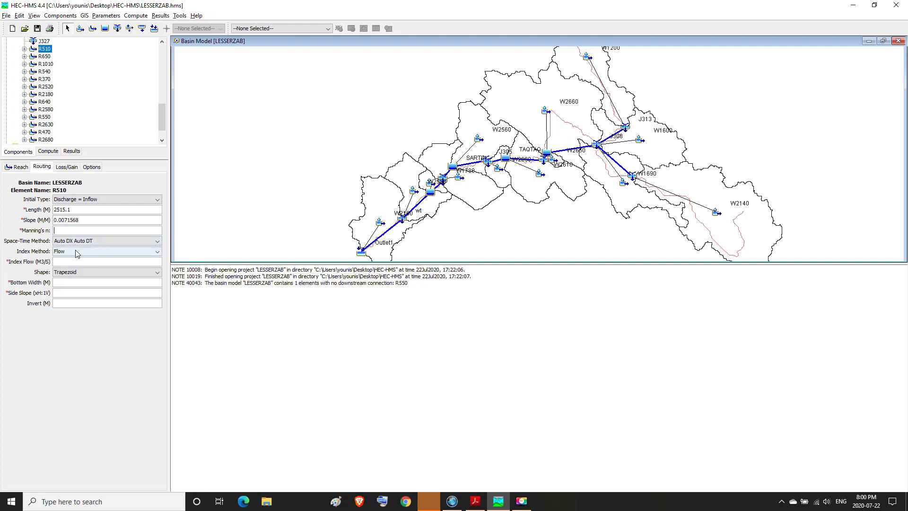
text(0.1)
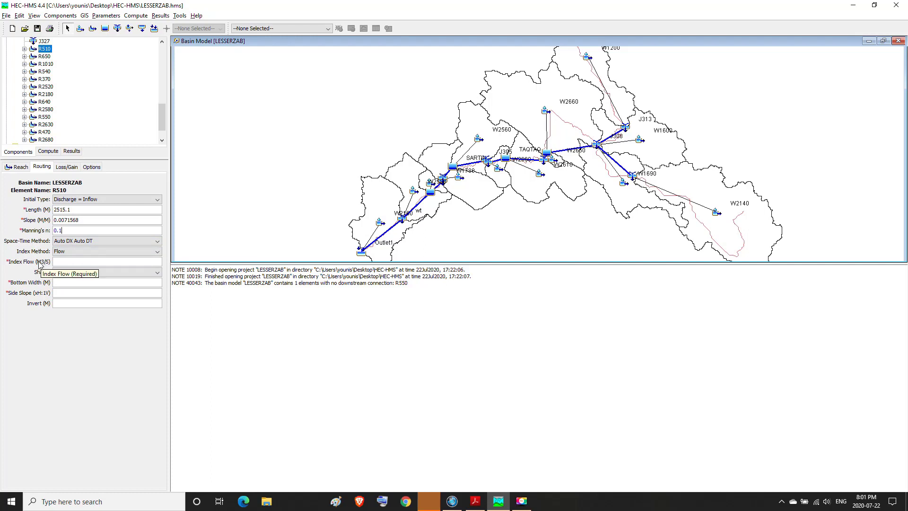
Step: Inspect the available space-time methods and index methods for R510's routing without changing the selection
click(156, 241)
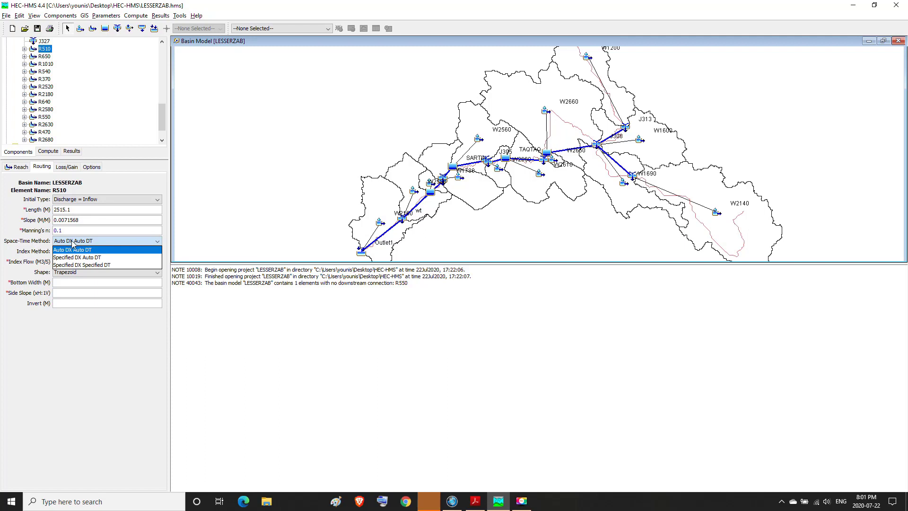
click(160, 242)
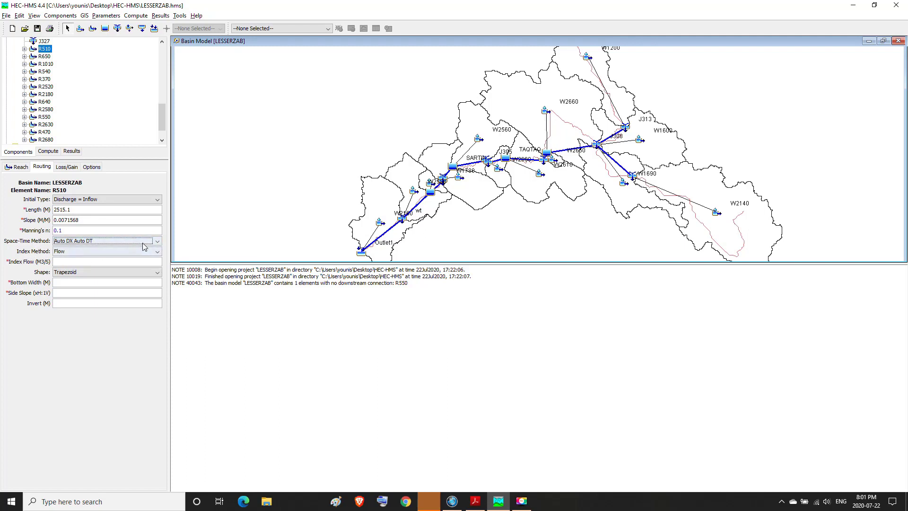
click(85, 252)
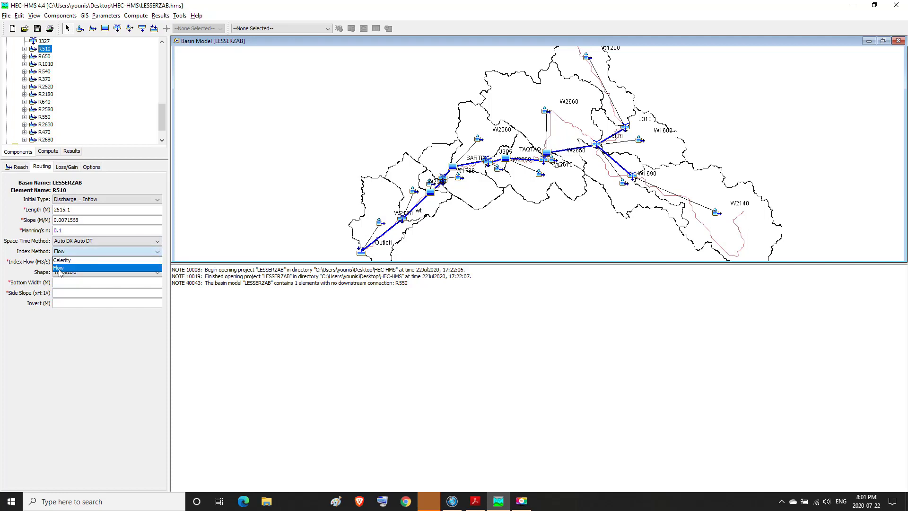
click(155, 252)
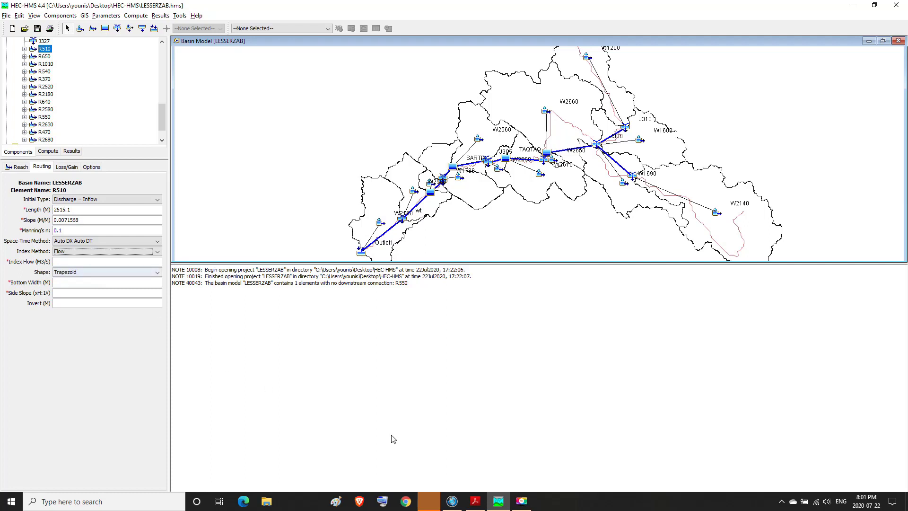
Step: Switch to Word with the desktop file "The Index Method .doc" and read the passage on choosing a reference flow, then minimize the document
click(497, 504)
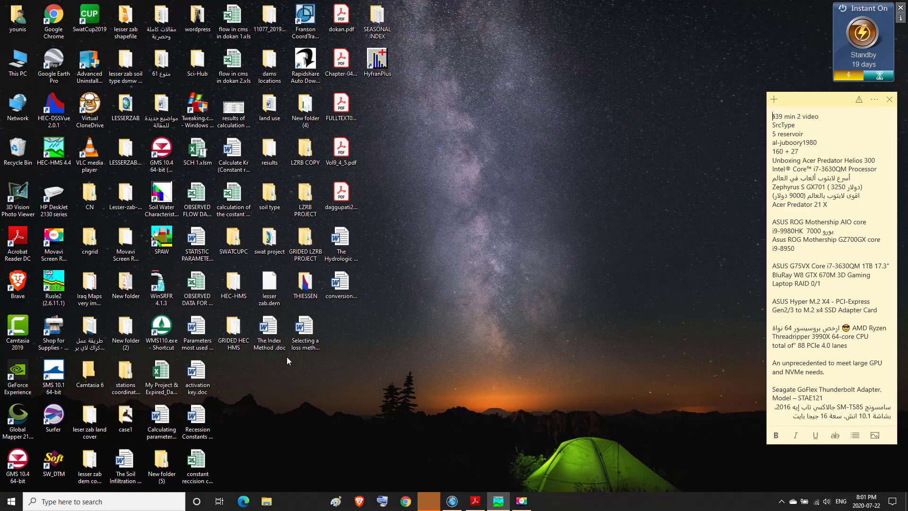
double_click(269, 329)
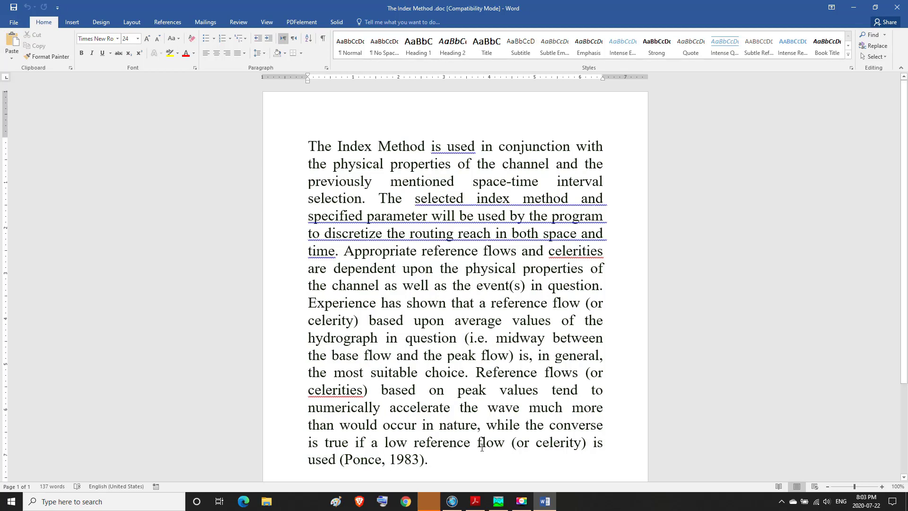
mouse_move(532, 497)
drag(307, 303, 581, 314)
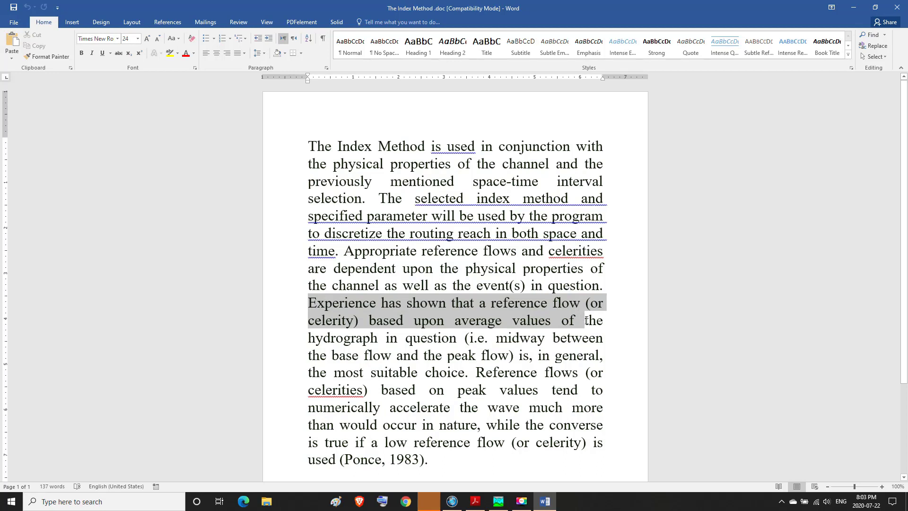
drag(587, 321, 512, 354)
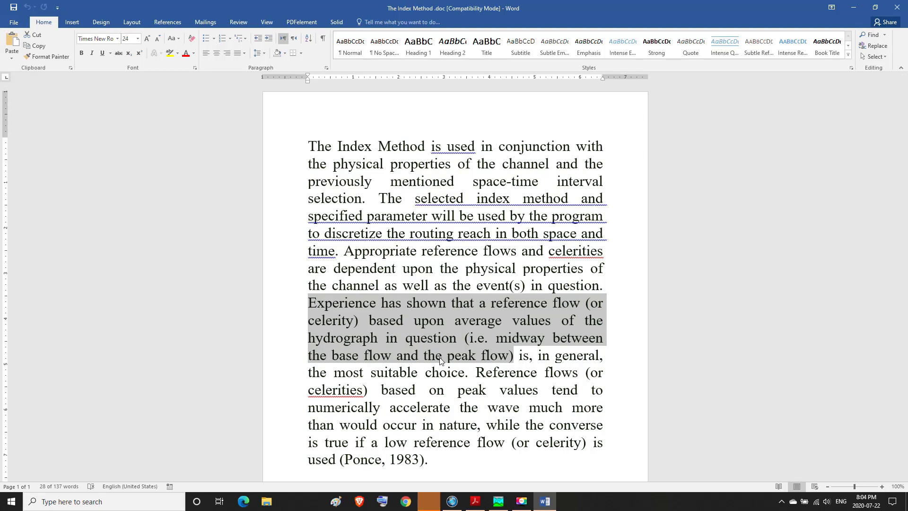
click(313, 306)
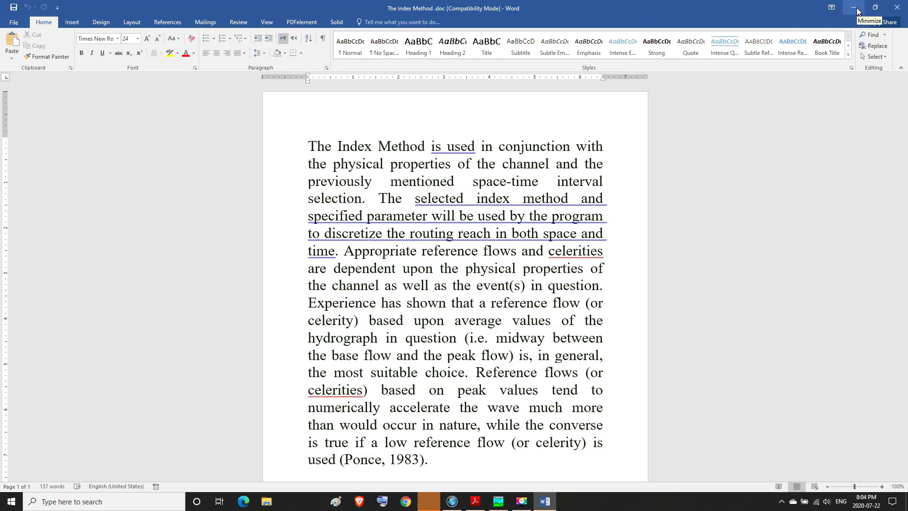
click(855, 9)
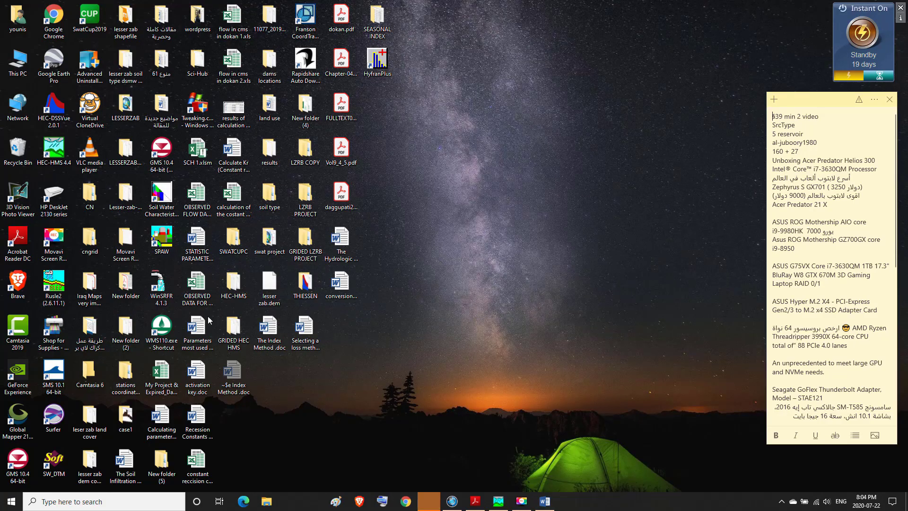
Step: Open the desktop workbook OBSERVED DATA FOR SWATCUP.xls in Excel, maximized and with its disabled content and add-ins enabled
click(203, 280)
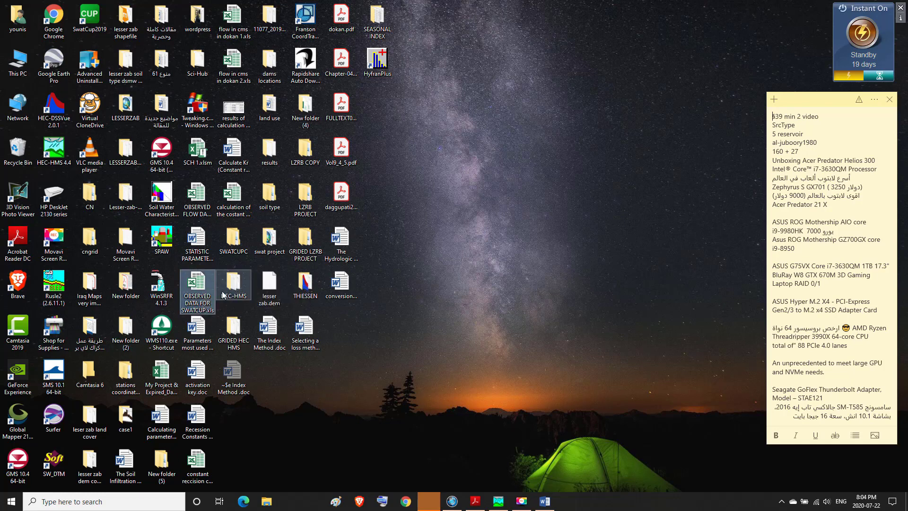
double_click(199, 286)
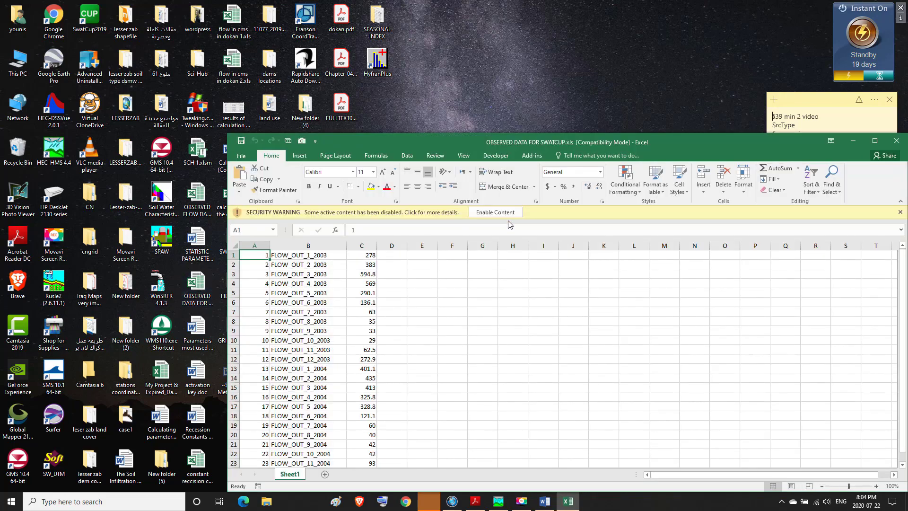
click(875, 141)
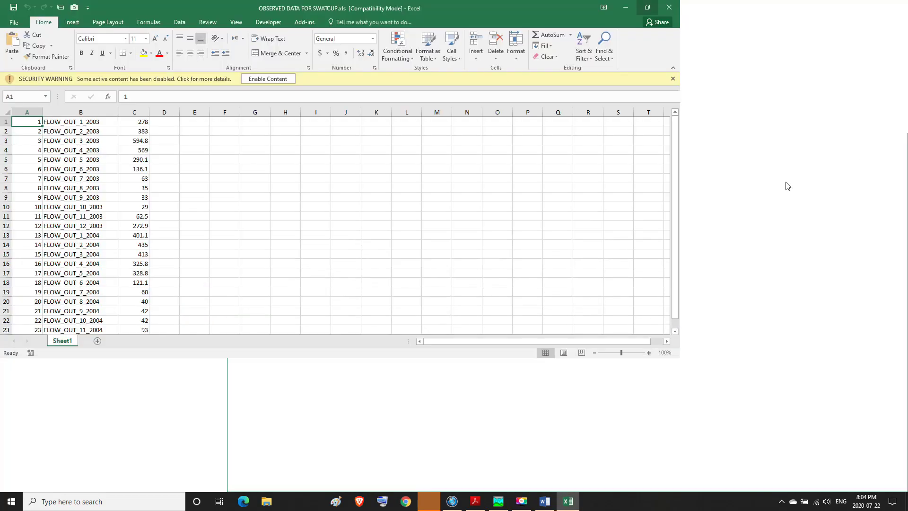
click(280, 79)
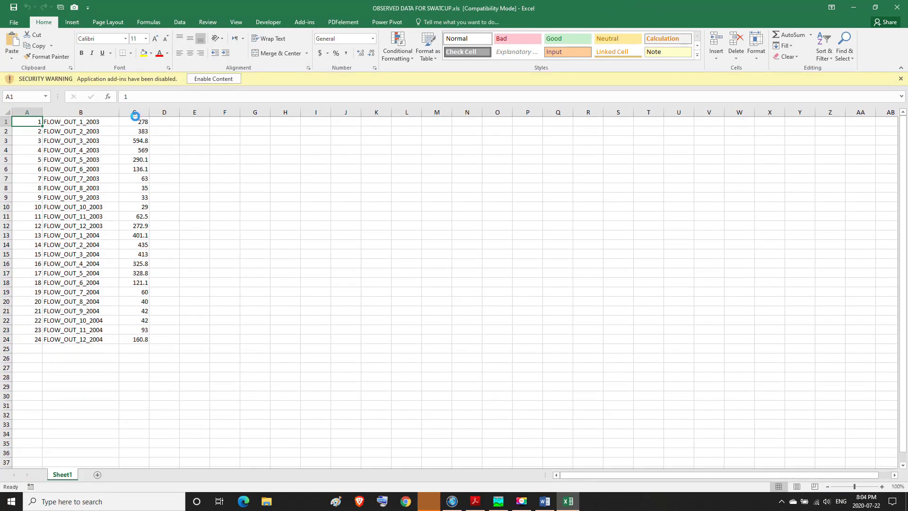
click(208, 81)
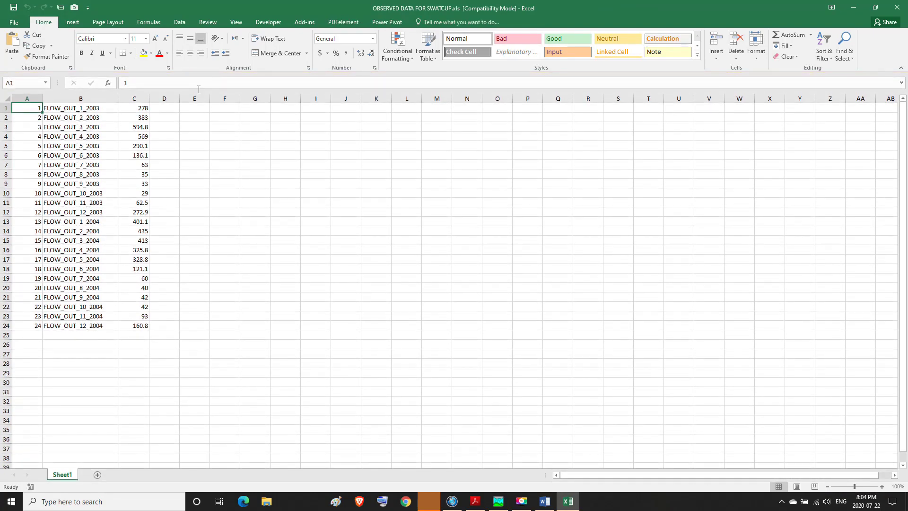
Step: Examine the monthly observed flow values for 2003 and 2004 in column C of the workbook
click(140, 109)
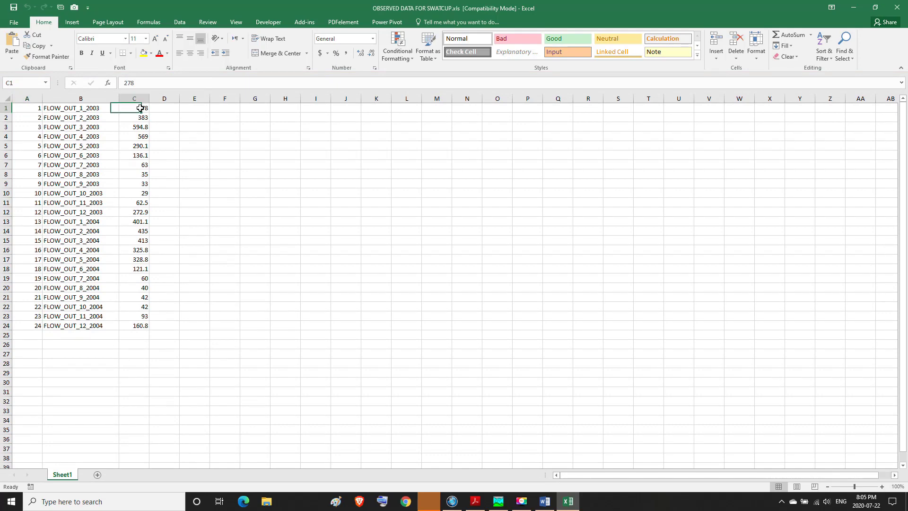
click(141, 99)
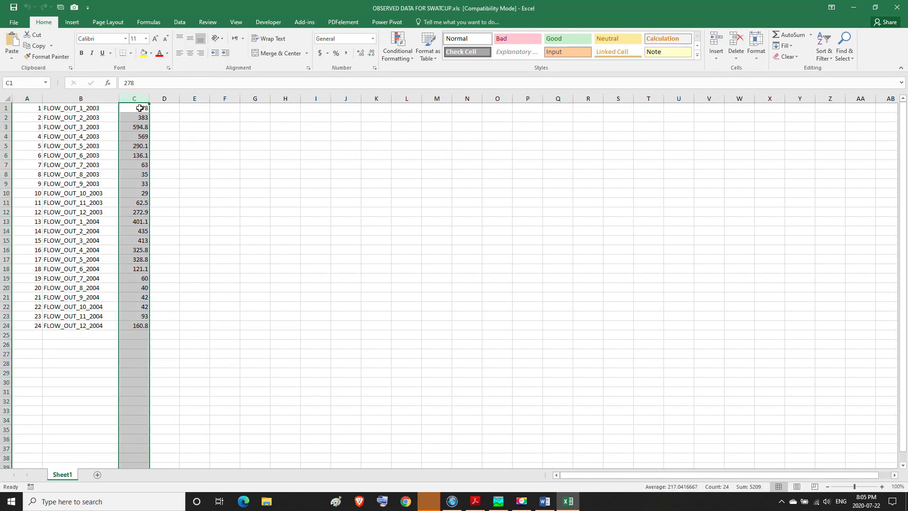
click(138, 107)
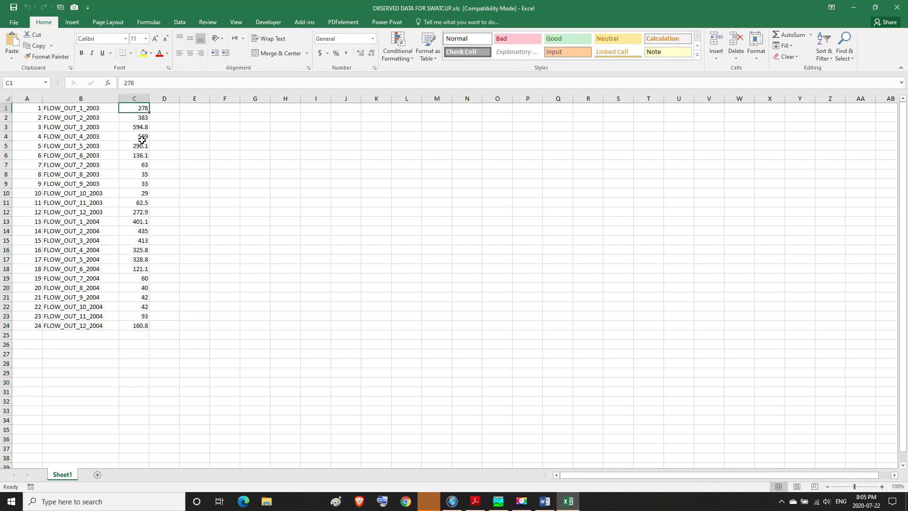
click(142, 140)
click(136, 172)
drag(135, 204, 136, 214)
click(139, 240)
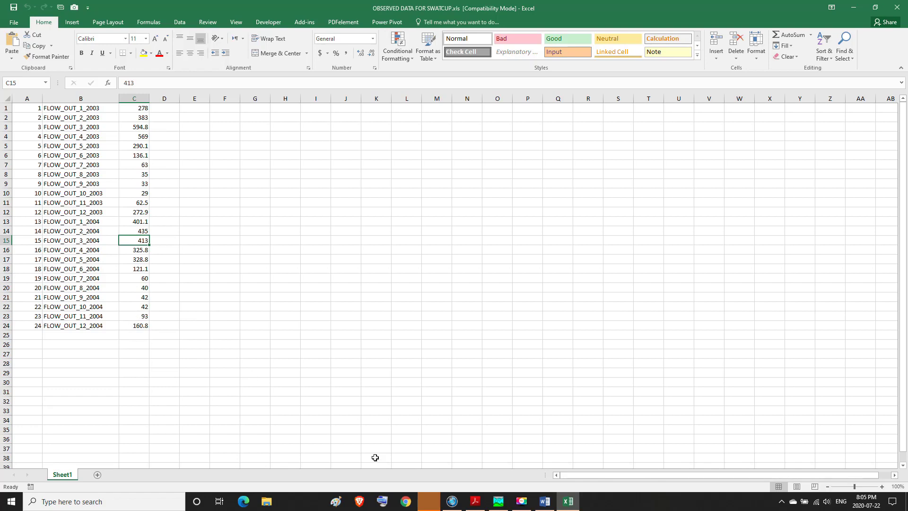
Step: Switch to Word, highlight the phrase "midway between the base flow and the peak flow", and return to the Excel workbook
click(544, 501)
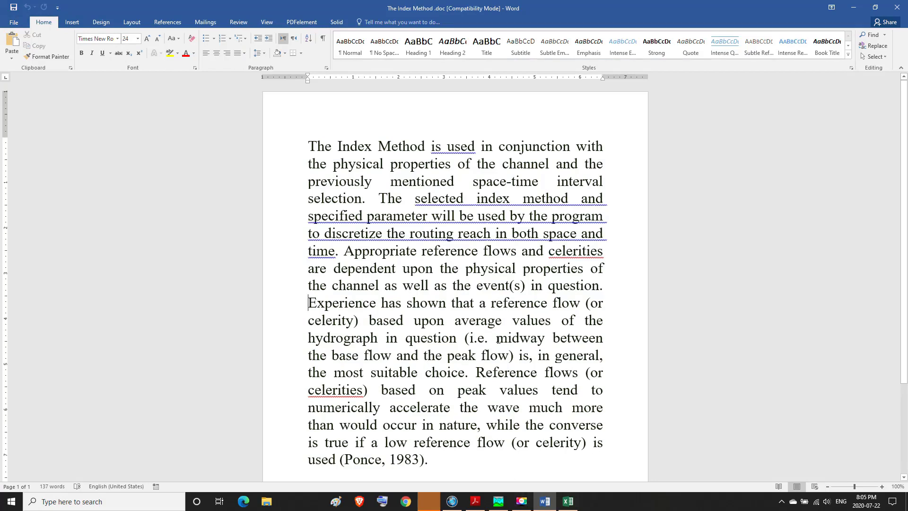
mouse_move(495, 339)
mouse_down()
mouse_move(591, 344)
mouse_move(533, 377)
mouse_move(462, 373)
mouse_move(544, 374)
mouse_move(503, 355)
mouse_up()
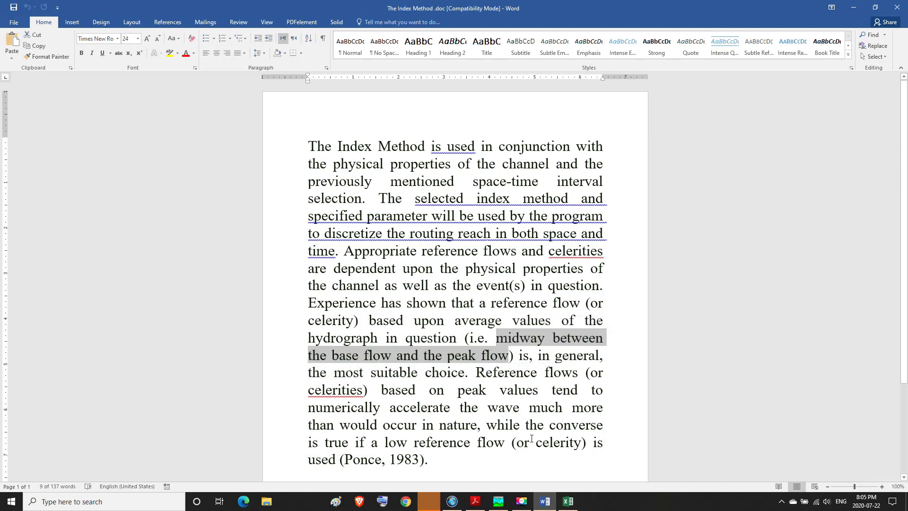
click(570, 508)
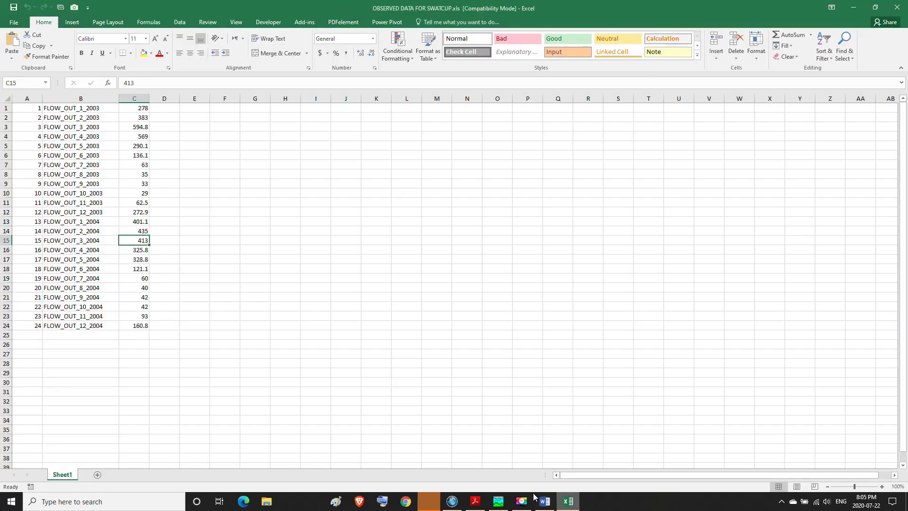
Step: Calculate the minimum observed flow in cell C25 with the MIN function over C1:C24
click(139, 335)
text(=)
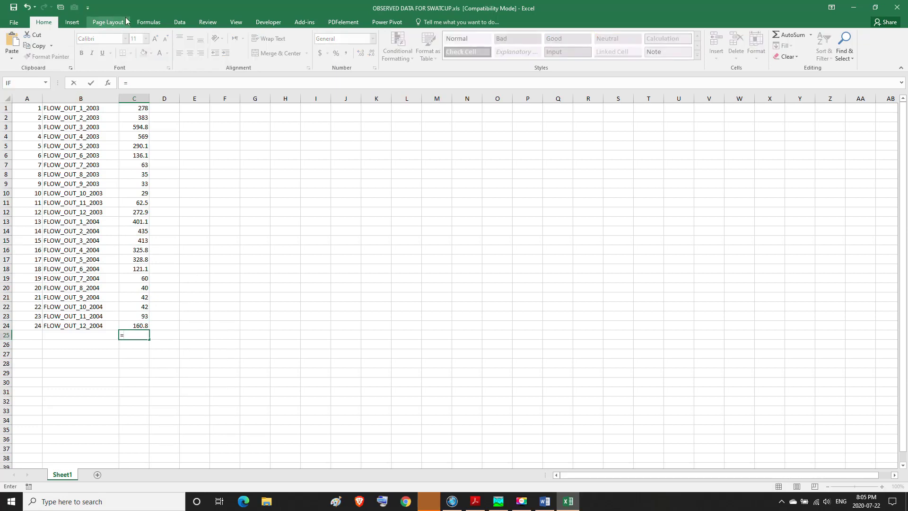
click(149, 22)
click(44, 58)
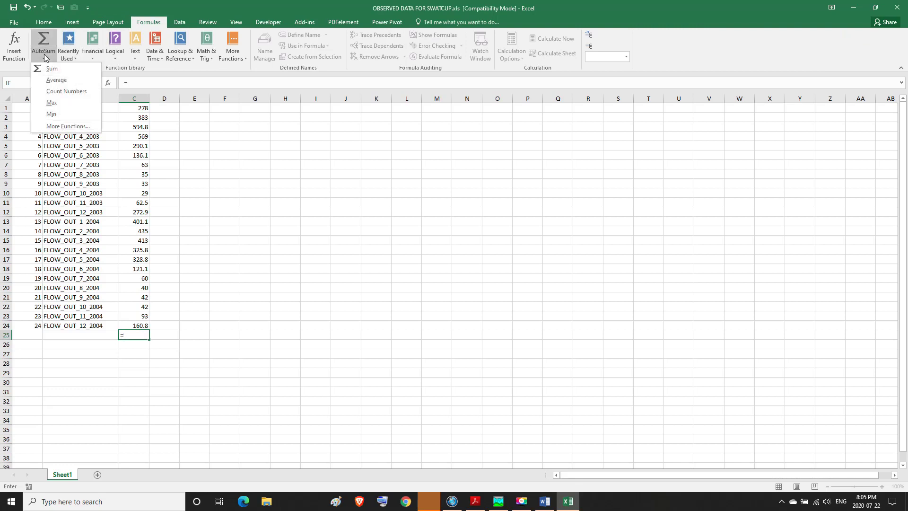
click(52, 114)
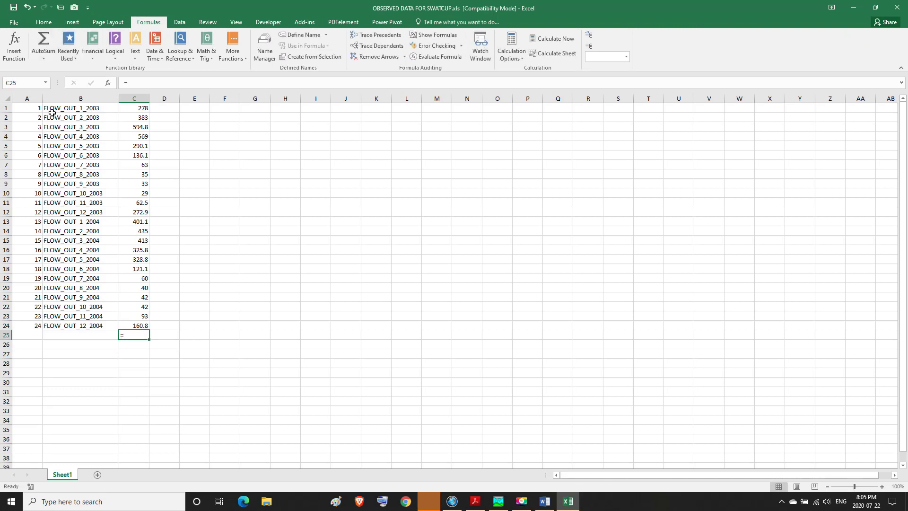
click(44, 58)
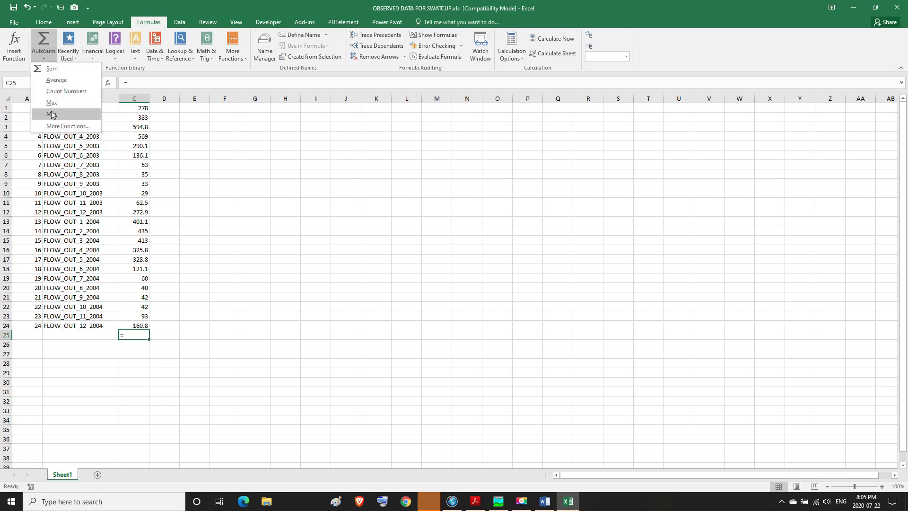
click(52, 114)
key(Return)
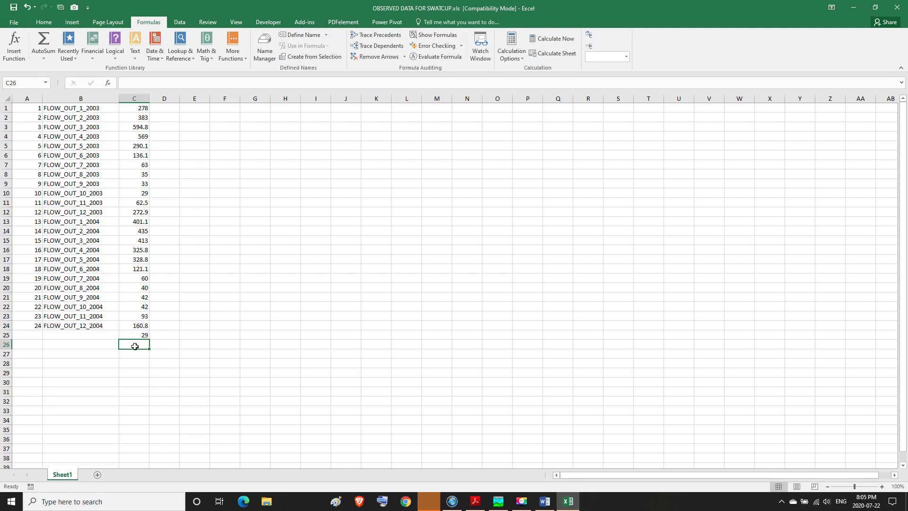
Step: Calculate the maximum flow in cell C26 with the MAX function over C1:C25 and check the minimum and maximum cells
text(=)
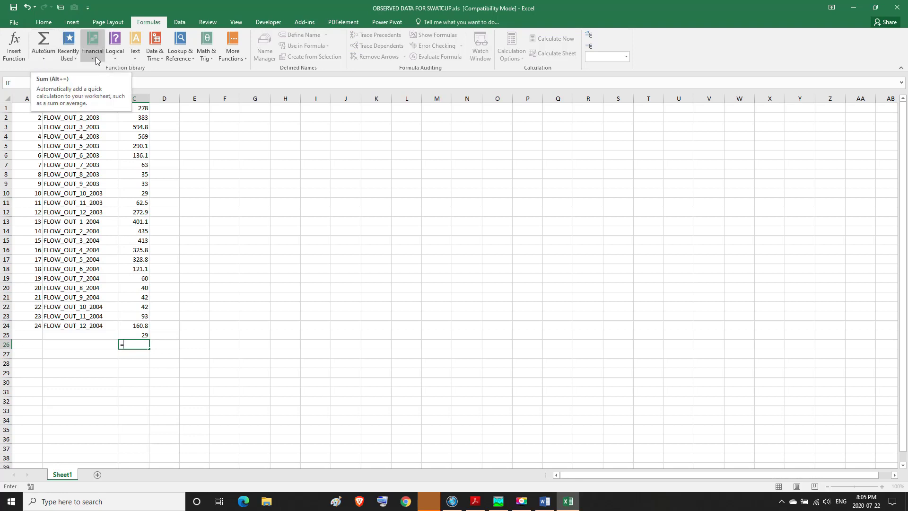
click(45, 59)
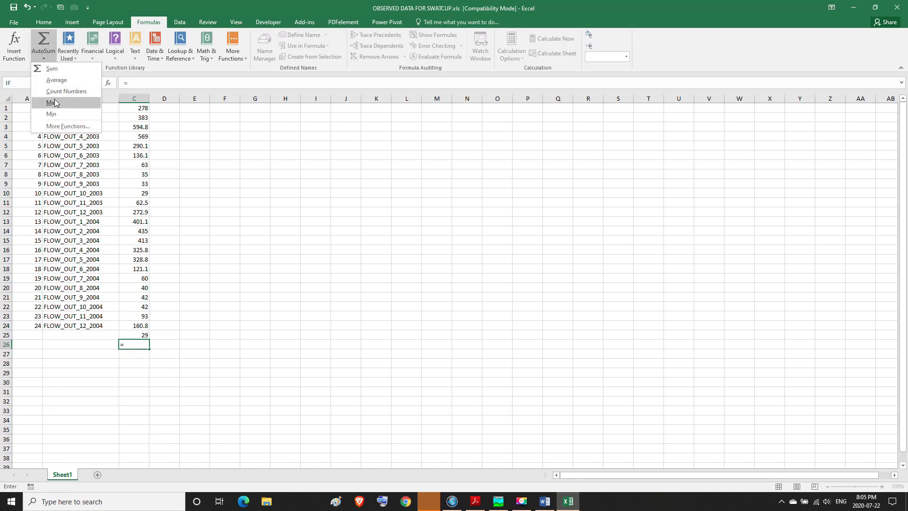
click(53, 101)
click(44, 58)
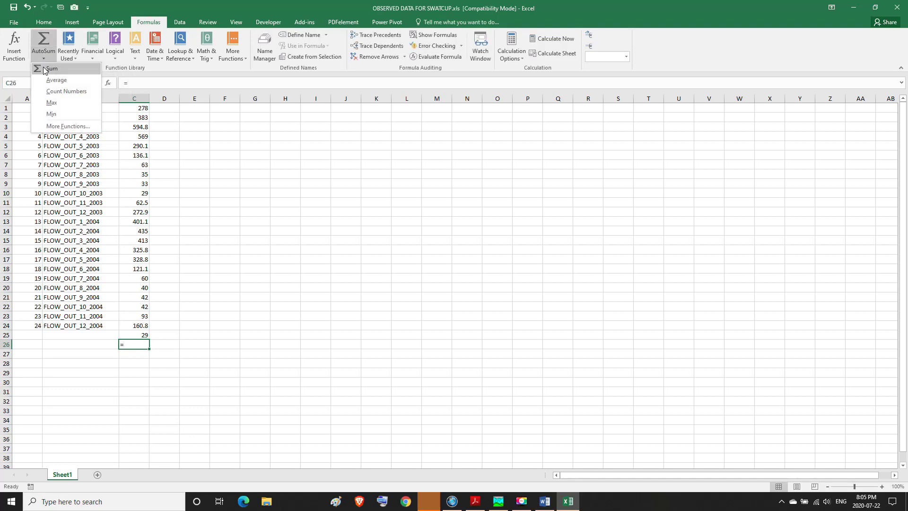
click(52, 103)
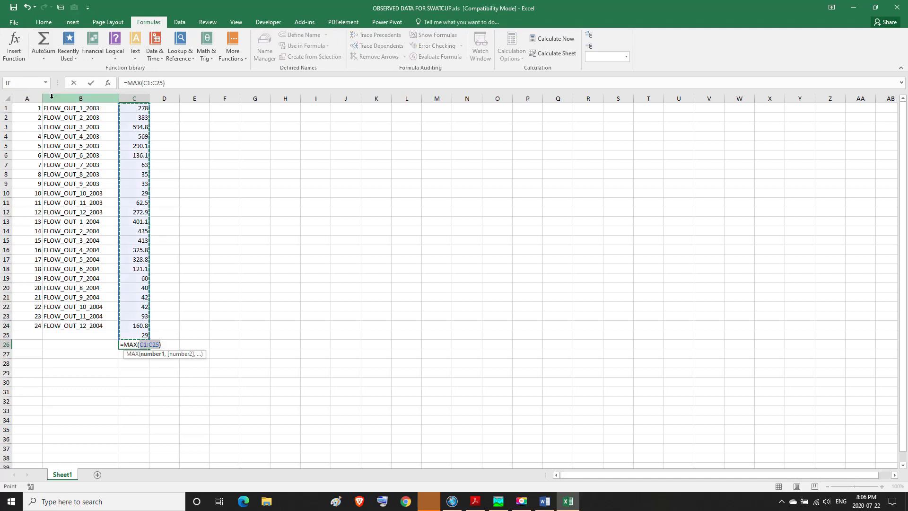
key(Return)
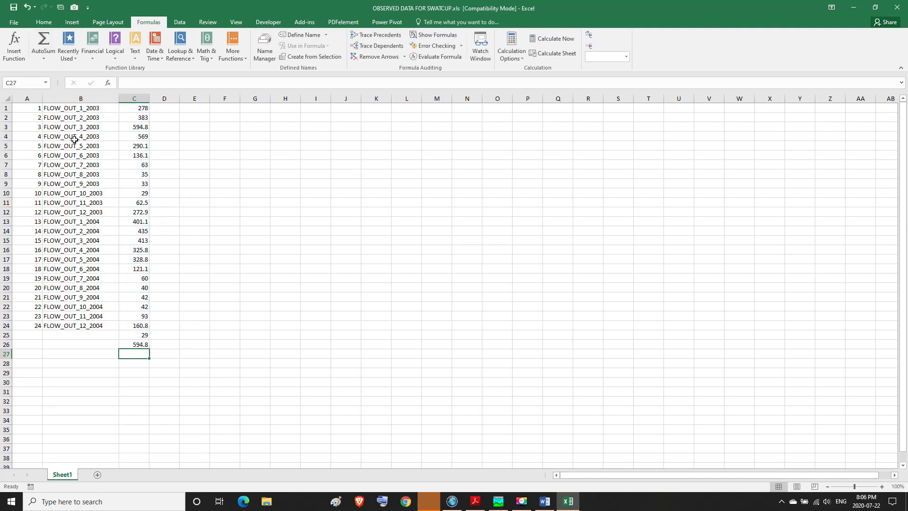
click(141, 335)
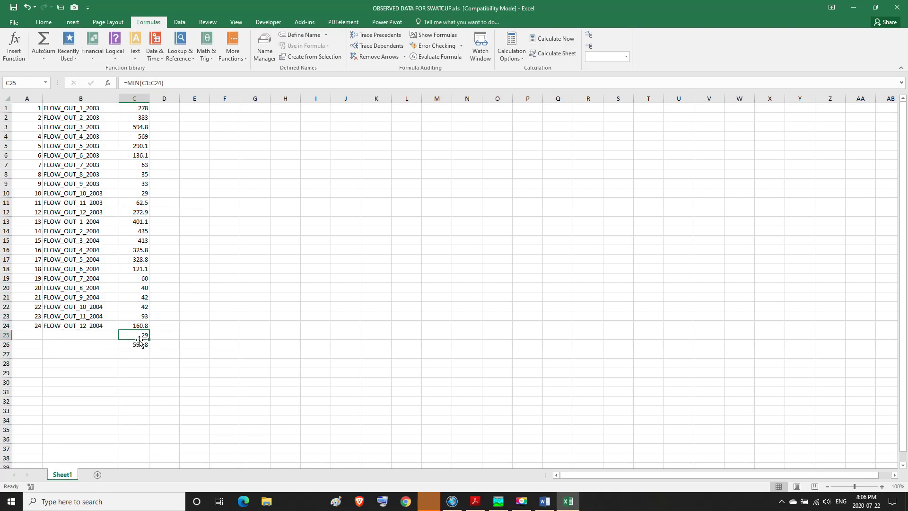
click(138, 345)
click(141, 336)
click(136, 345)
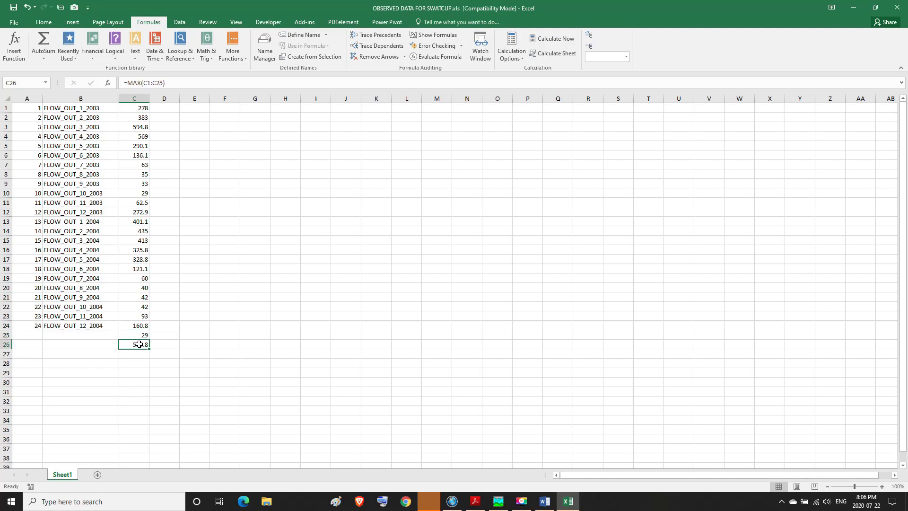
Step: Enter the label "average=" in cell E27 and select the adjacent cell F27
click(233, 354)
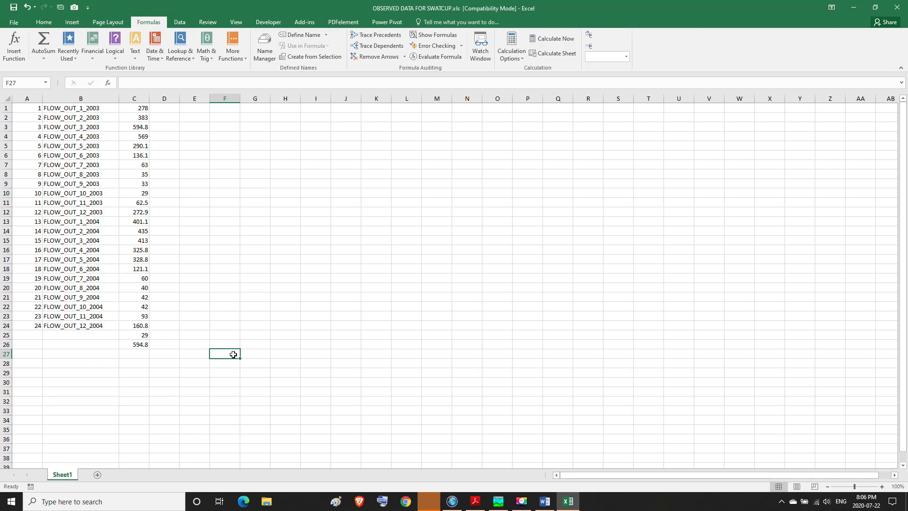
click(204, 354)
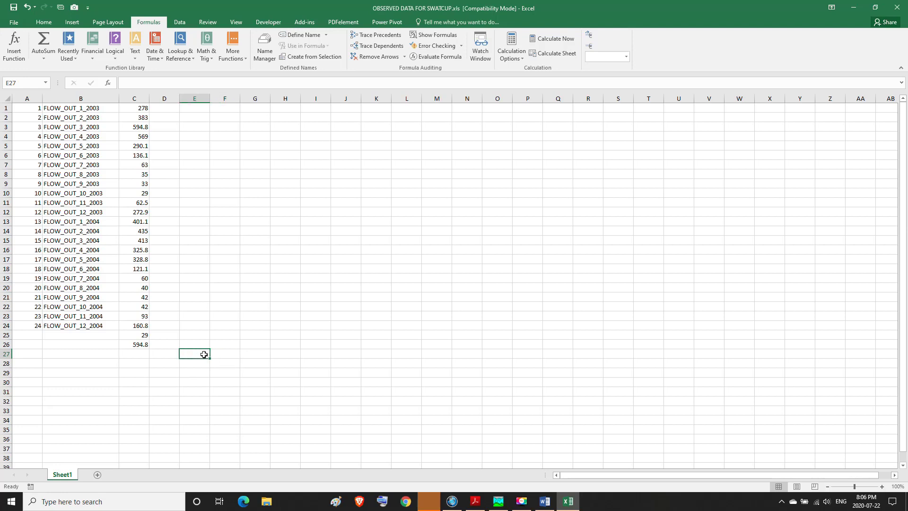
text(avera)
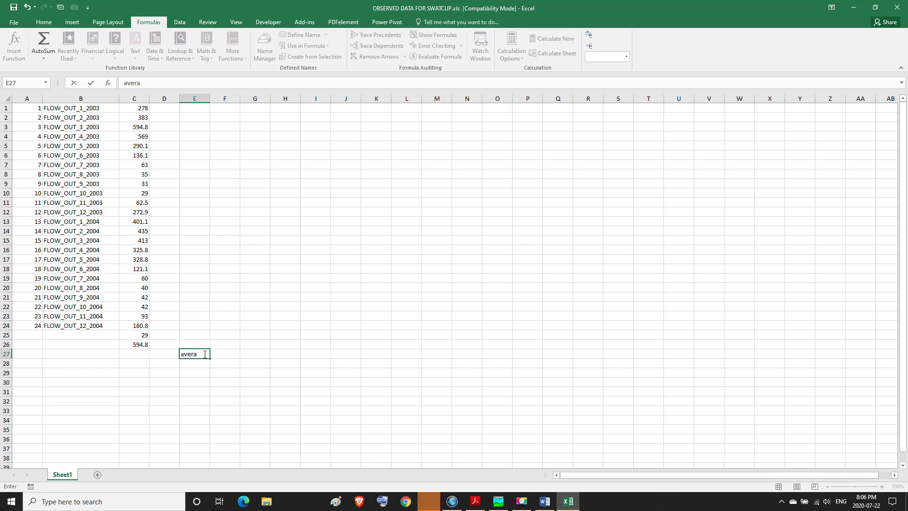
text(ge=)
click(223, 353)
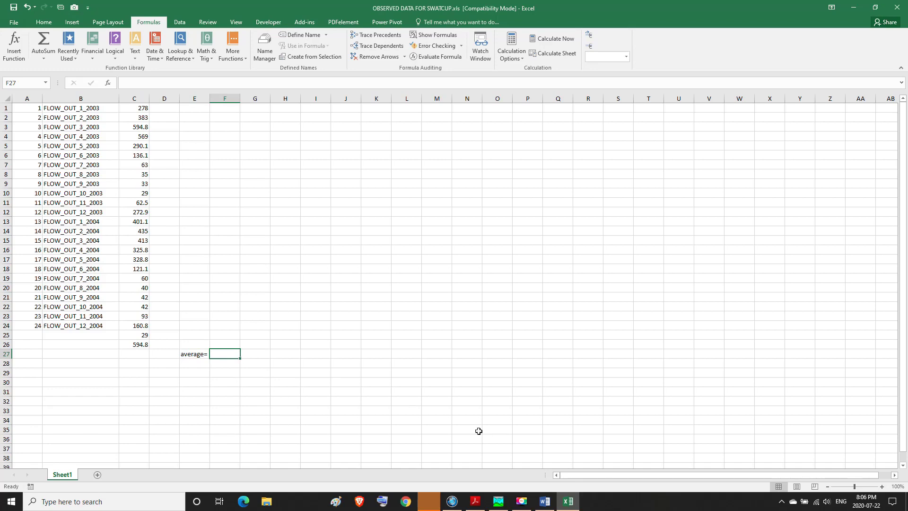
Step: Switch to the Index Method document in Word, highlight "average values" in the reference flow passage, and return to Excel
mouse_move(544, 500)
mouse_move(544, 480)
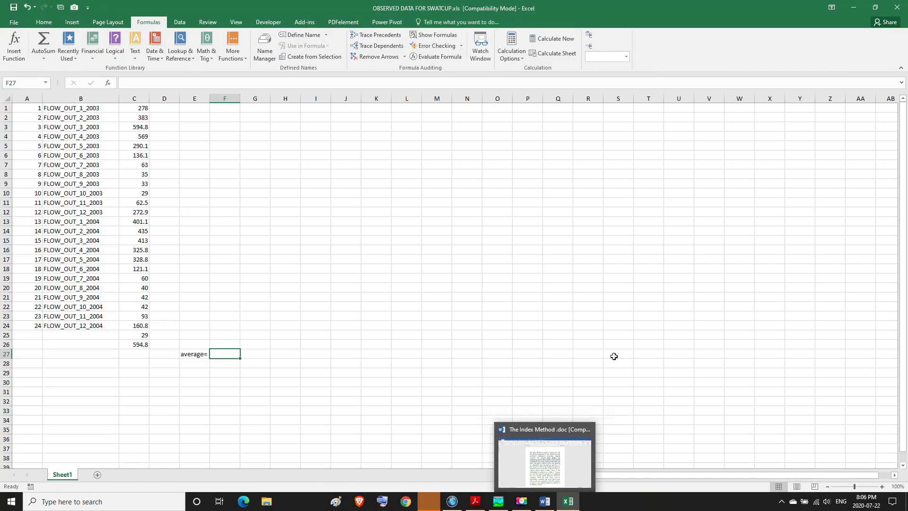
click(548, 471)
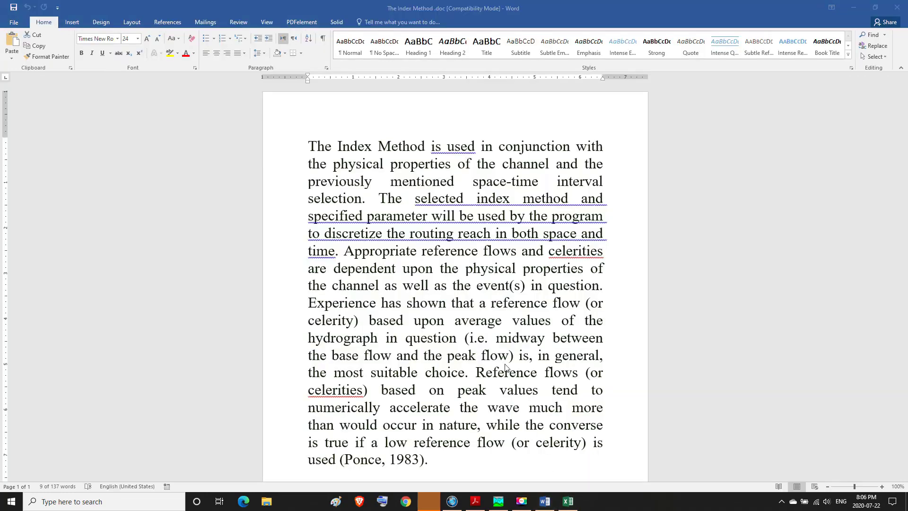
drag(458, 321, 551, 321)
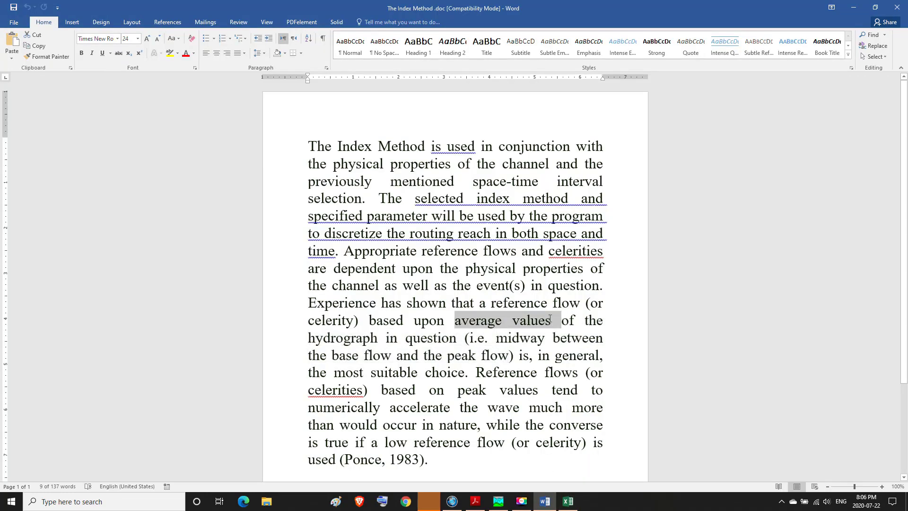
click(543, 504)
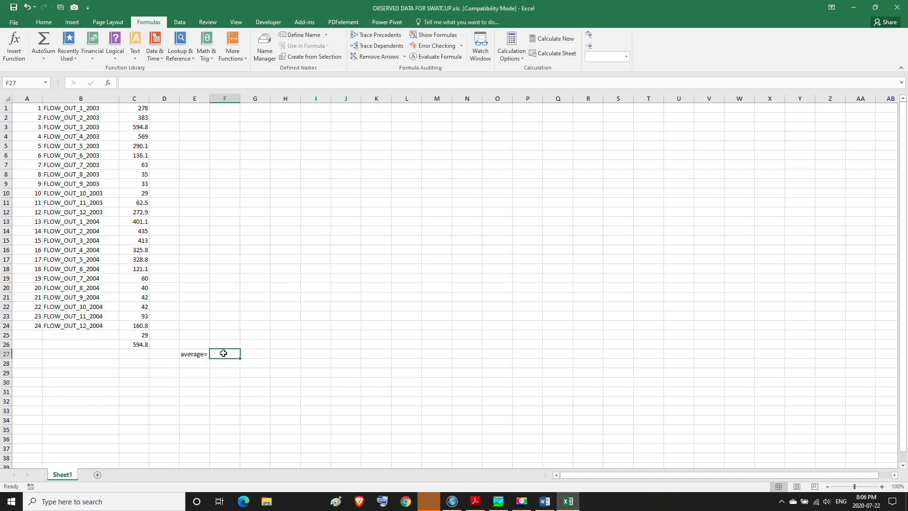
Step: Calculate the midpoint of the minimum and maximum flows in cell F27 with the formula =(C25+C26)/2
text(=)
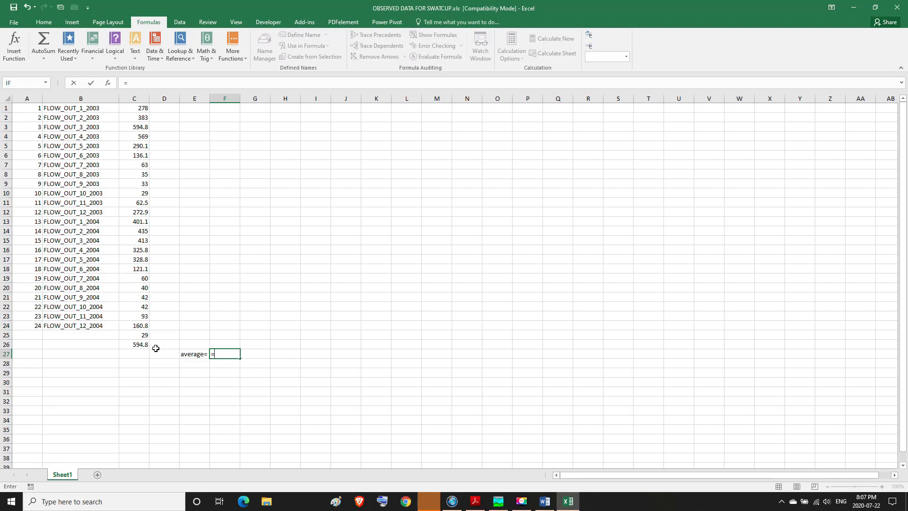
text(()
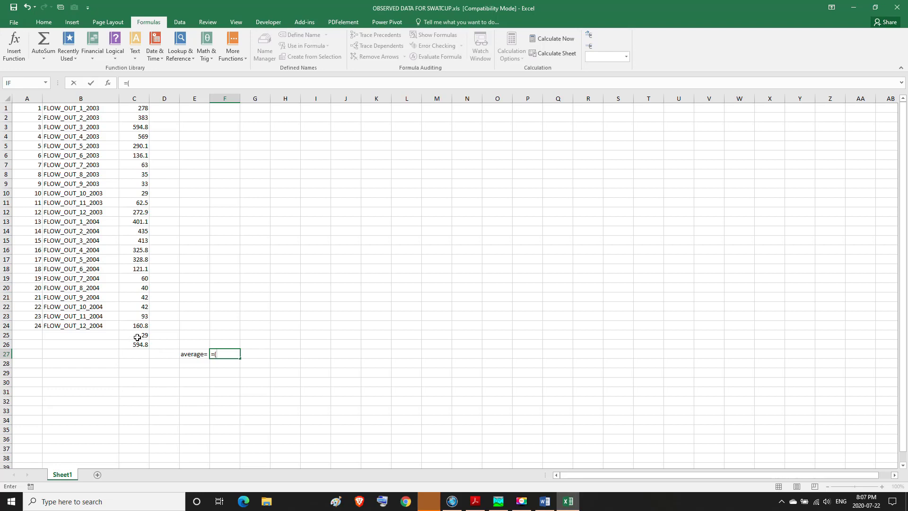
click(137, 336)
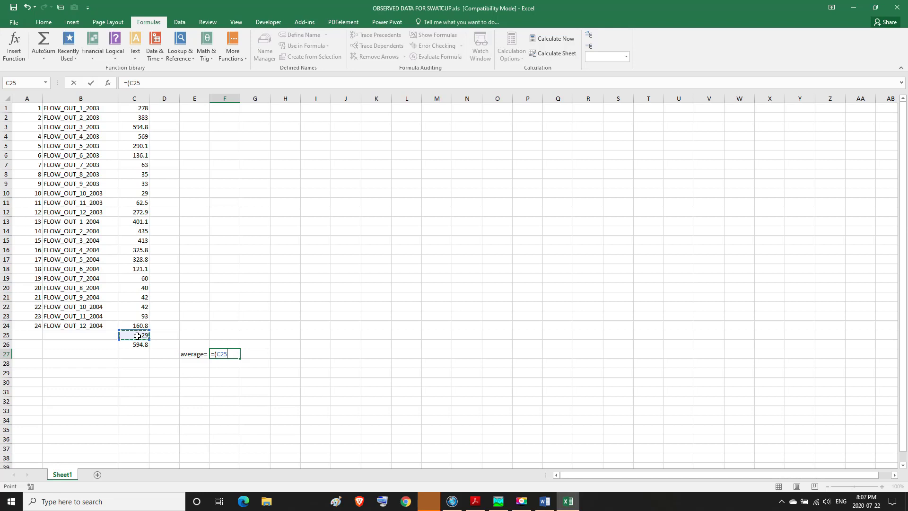
text(+)
click(139, 345)
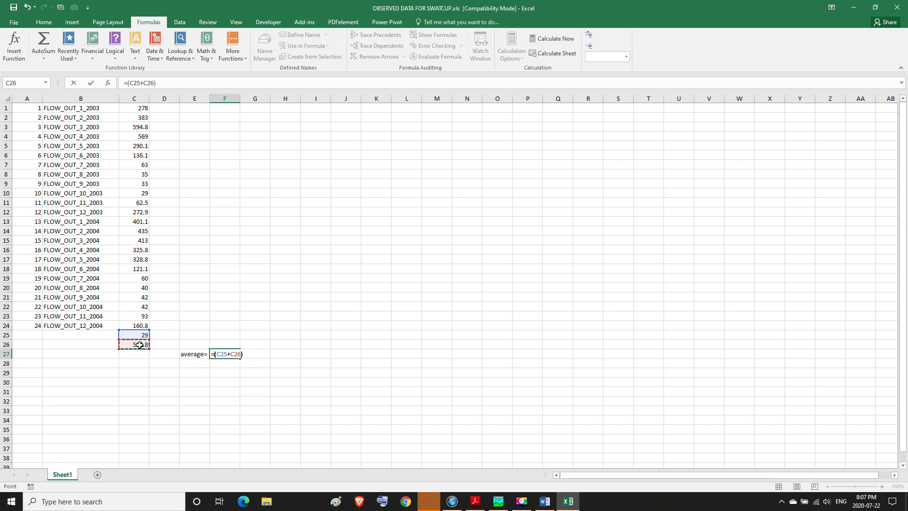
text()/2)
key(Return)
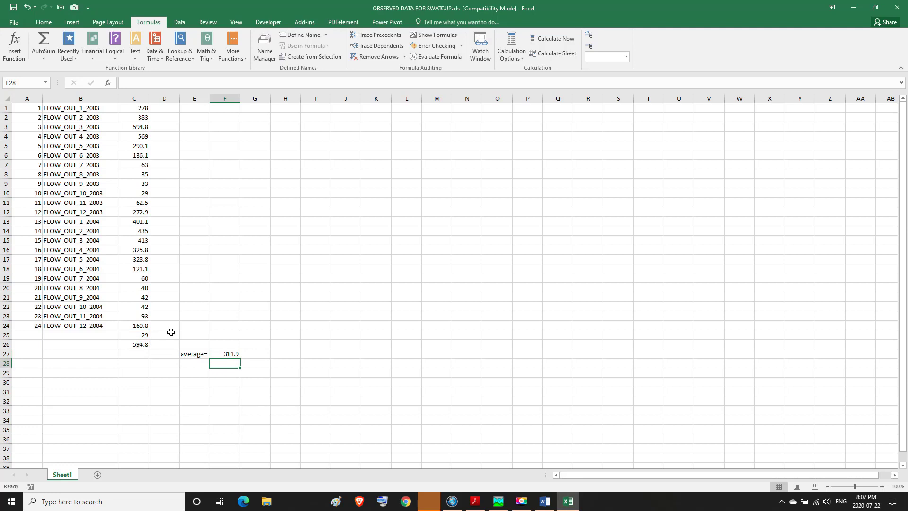
Step: Copy the average flow from cell F27 and switch to HEC-HMS
click(232, 354)
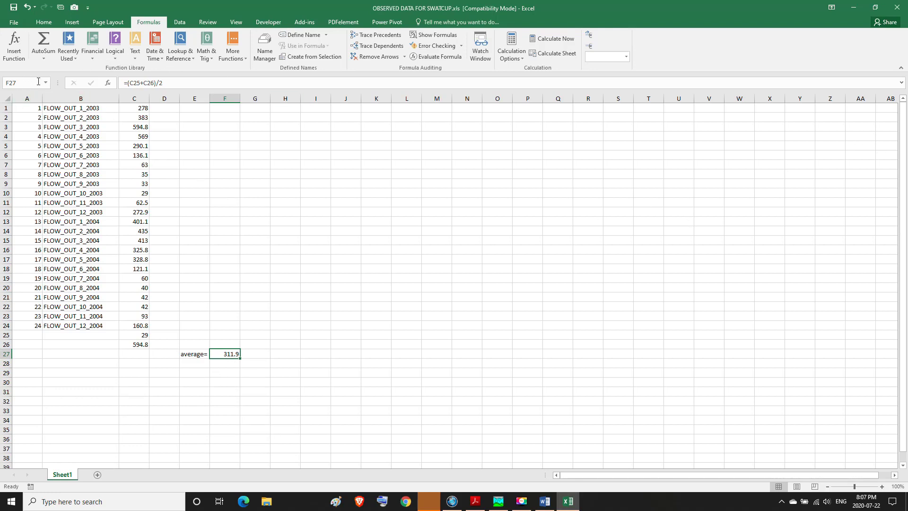
click(44, 22)
click(38, 47)
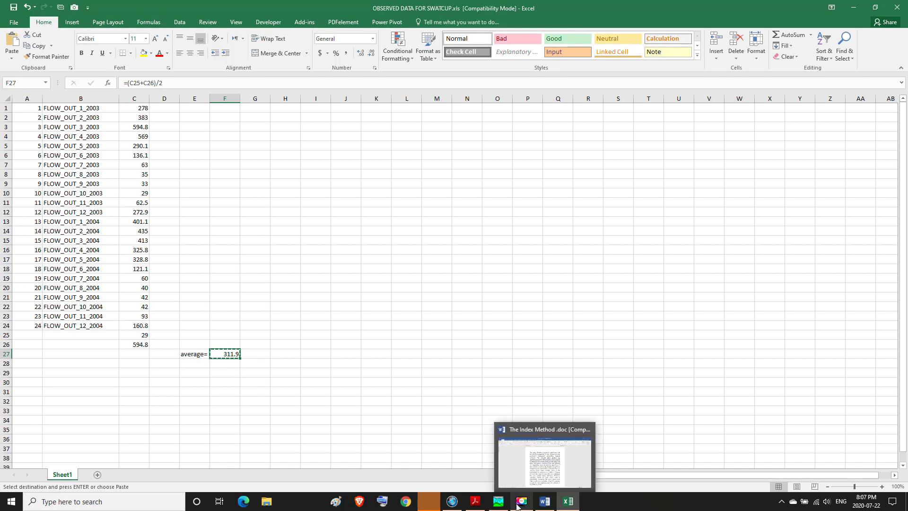
click(498, 503)
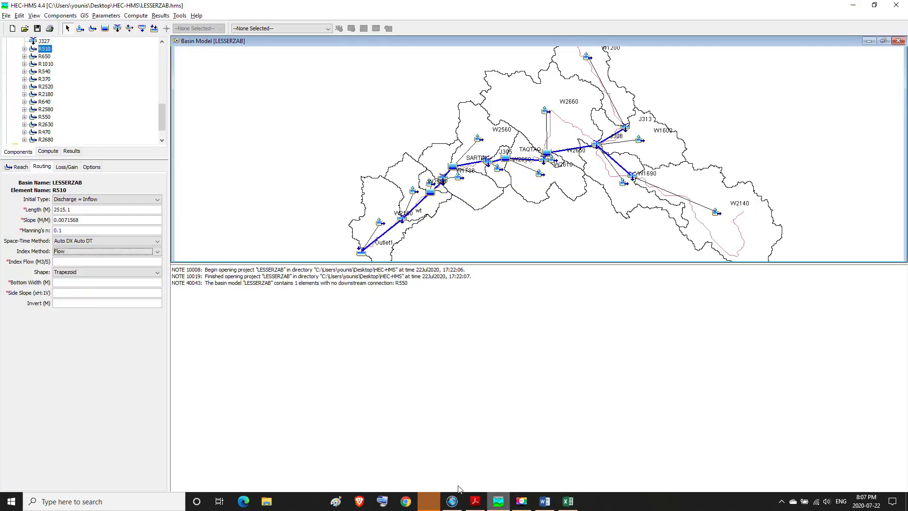
Step: Paste 311.9 as reach R510's index flow, check the channel shape options and keep Trapezoid
click(62, 263)
key(ctrl+v)
click(157, 273)
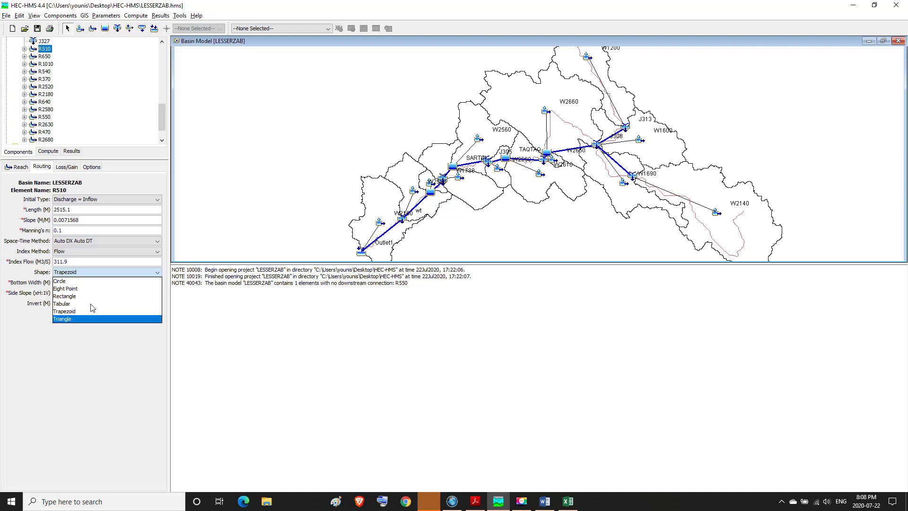
click(159, 273)
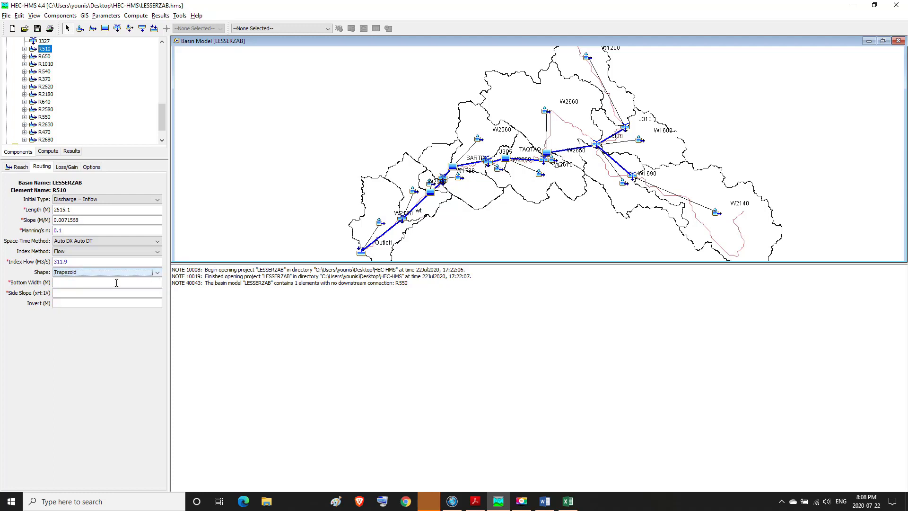
click(60, 282)
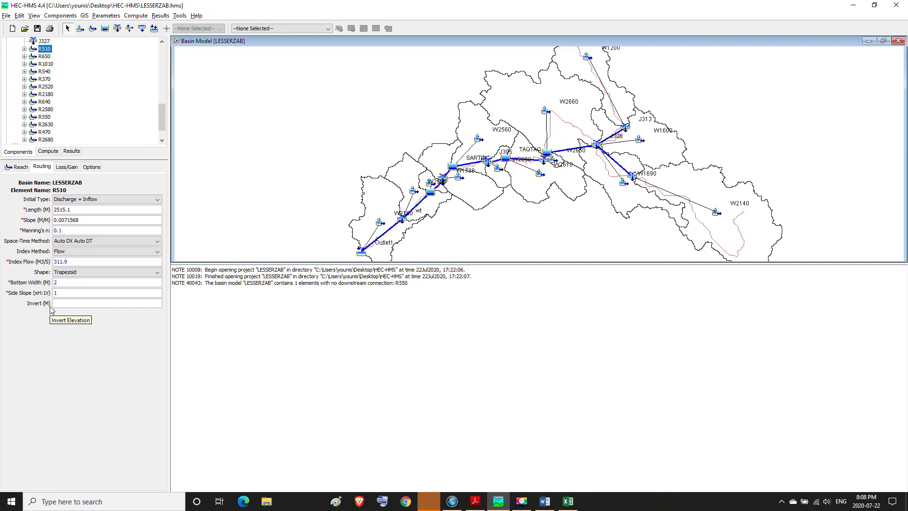
Step: Show R510's loss/gain parameters, switch to 4.pdf in Acrobat Reader, and highlight Table 7–2's title, rows and column headings
click(69, 169)
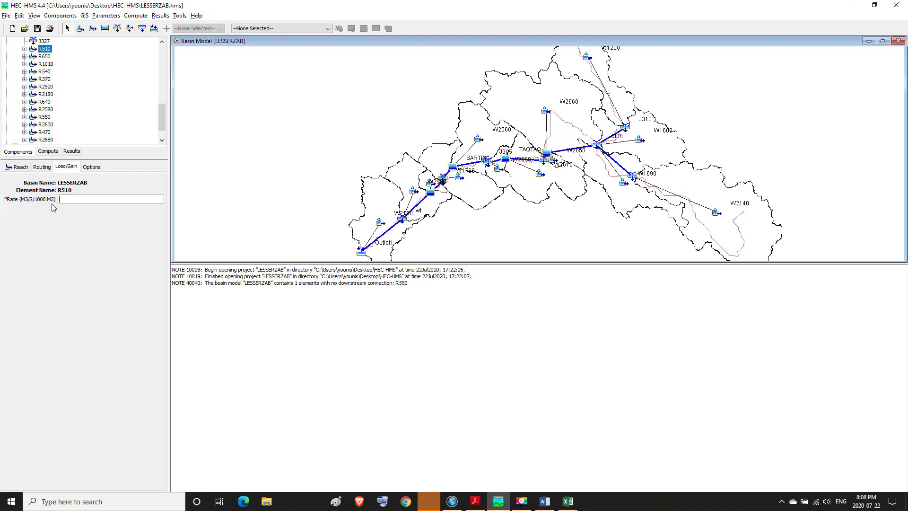
click(479, 505)
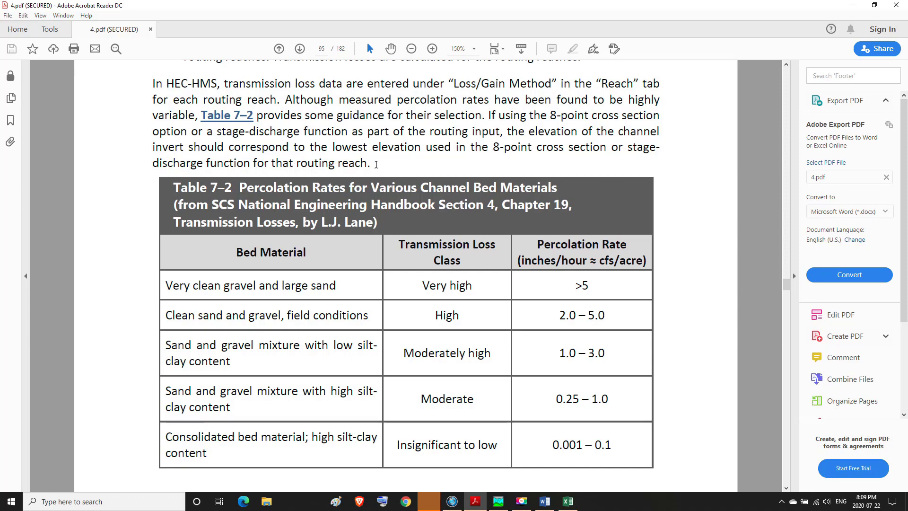
drag(175, 187, 511, 221)
drag(413, 219, 383, 223)
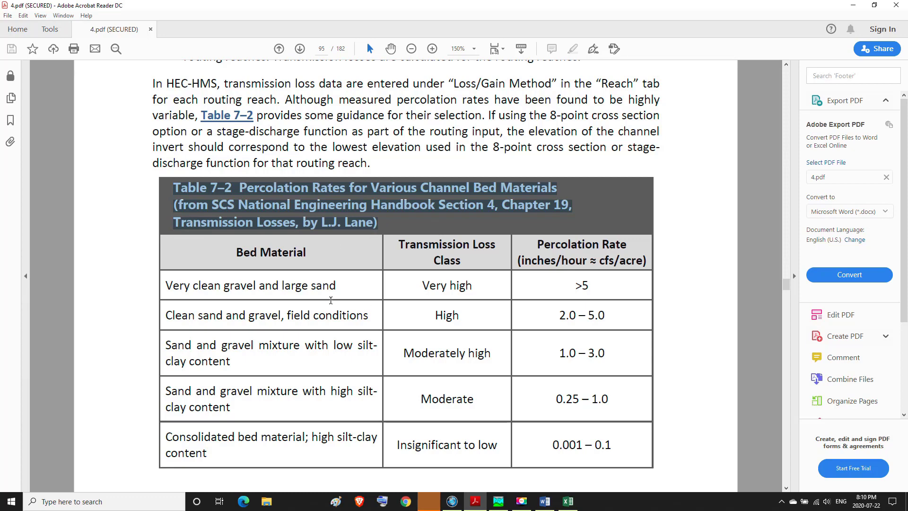
click(317, 297)
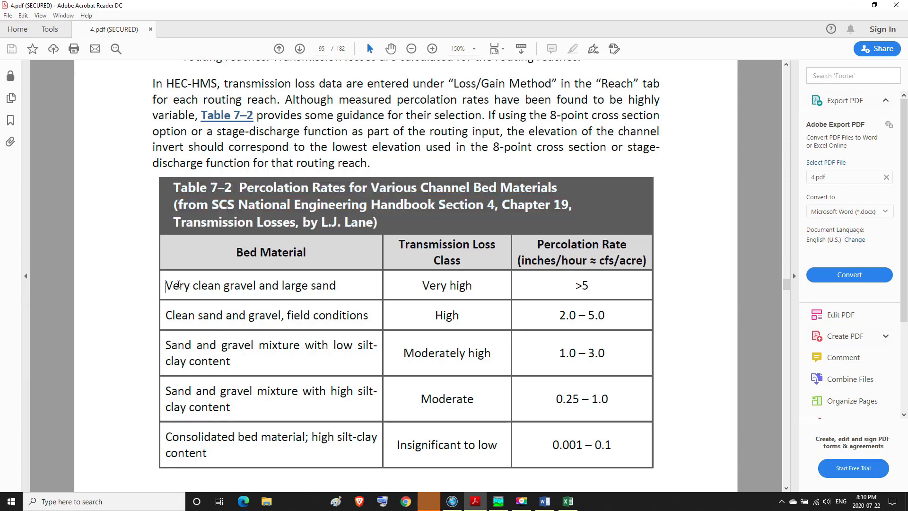
drag(166, 285, 603, 452)
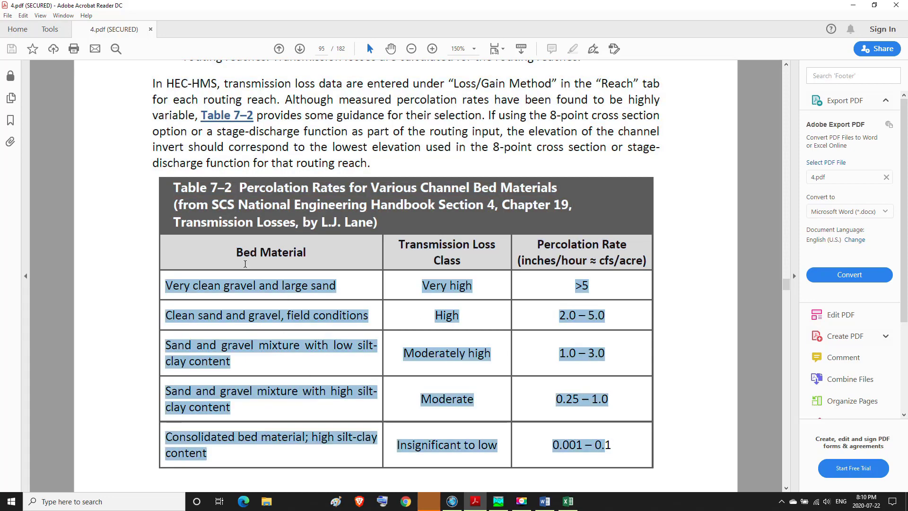
drag(230, 248, 317, 250)
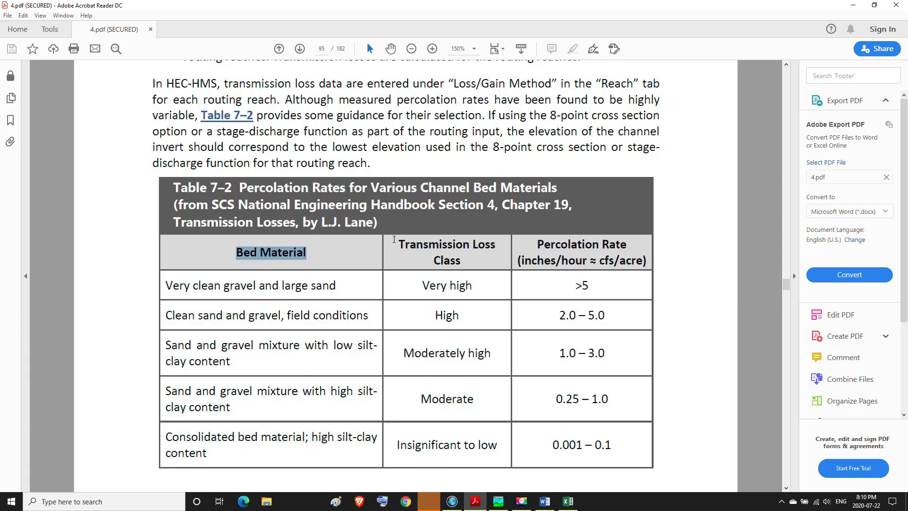
drag(398, 245, 647, 263)
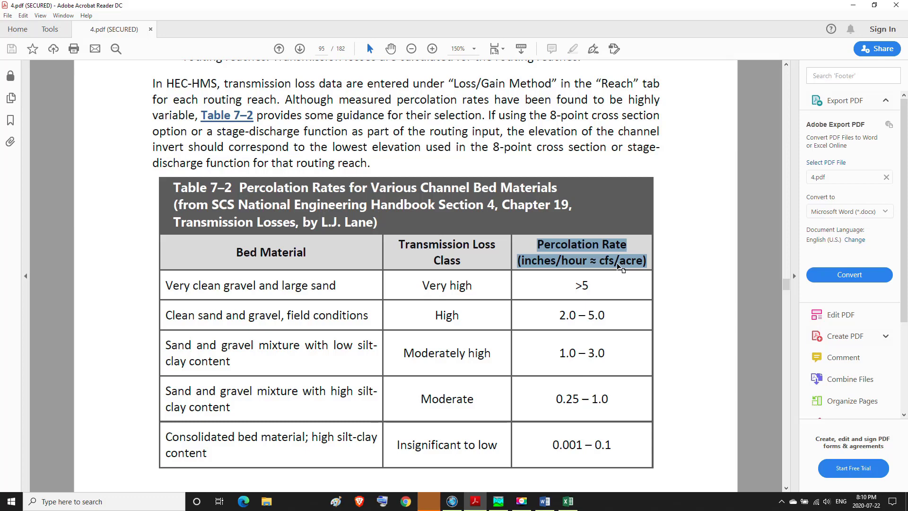
Step: Check the loss rate unit in HEC-HMS, then highlight Table 7–2's percolation rate ranges from the High to Insignificant to low classes
click(498, 501)
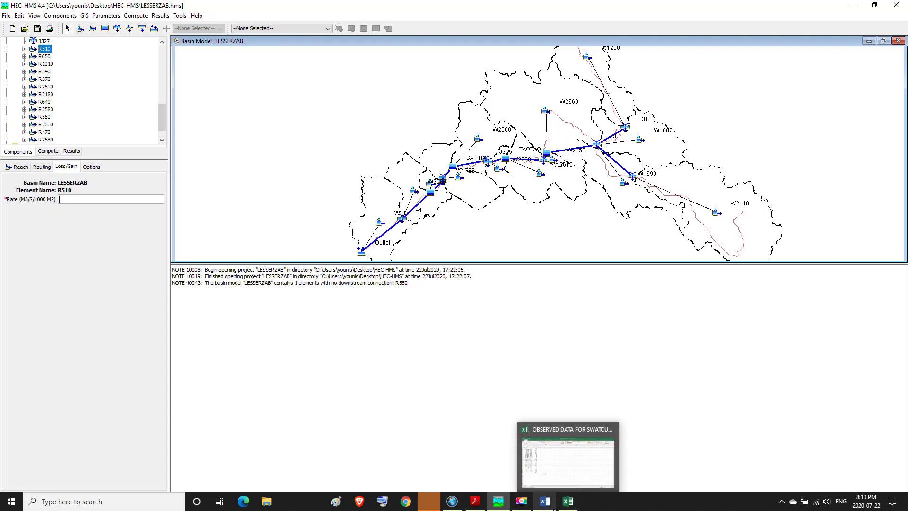
mouse_move(496, 506)
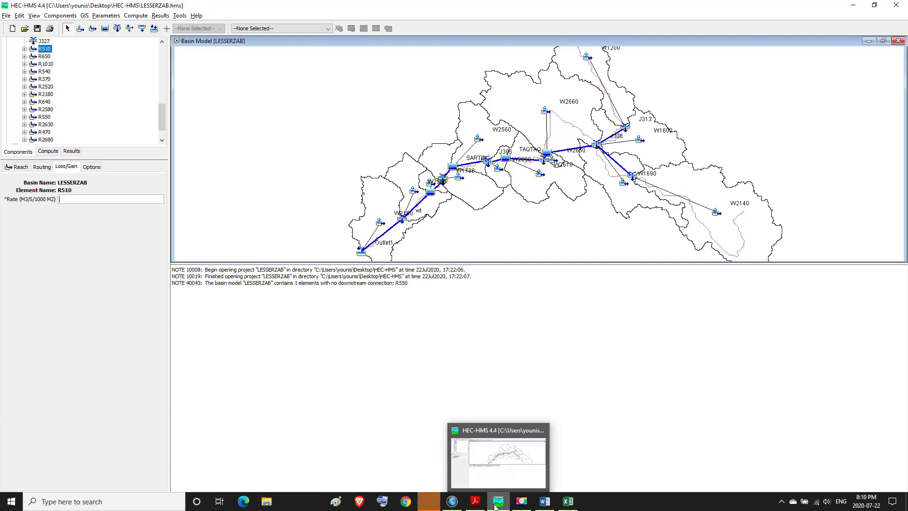
click(476, 505)
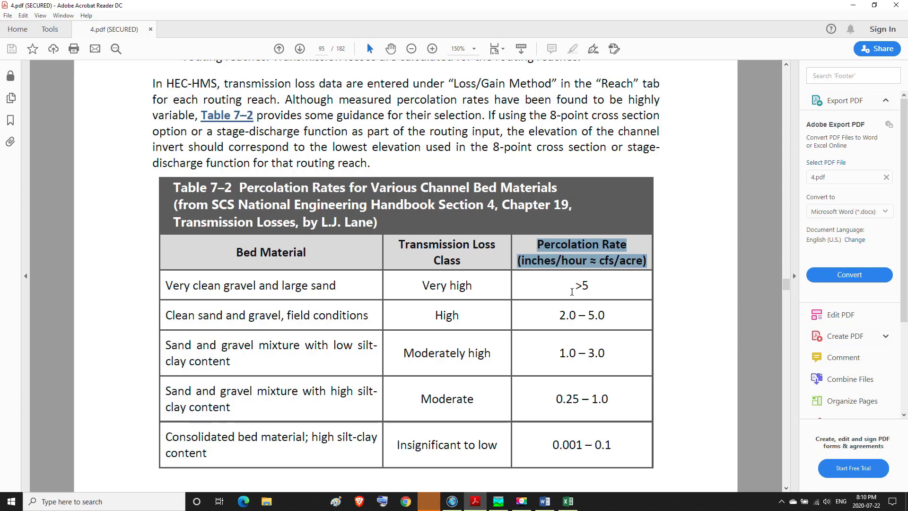
drag(572, 292, 602, 328)
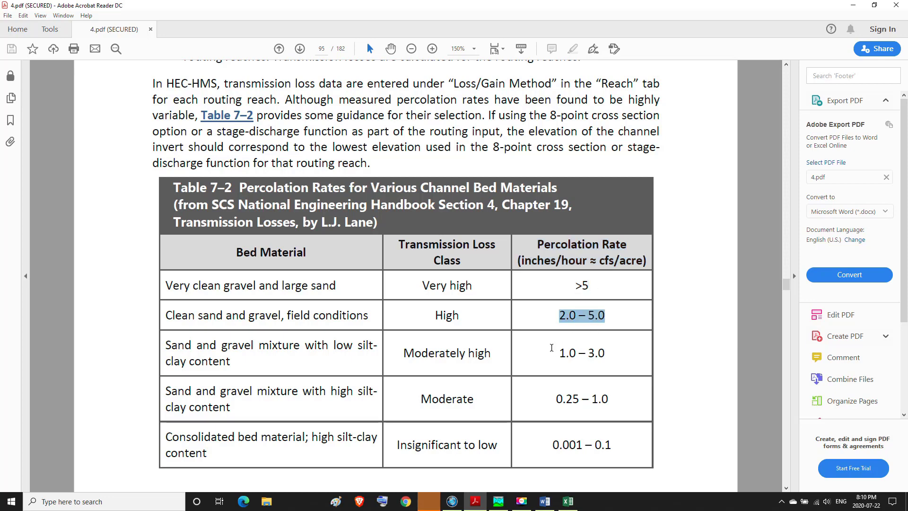
drag(551, 348, 599, 347)
drag(551, 396, 610, 400)
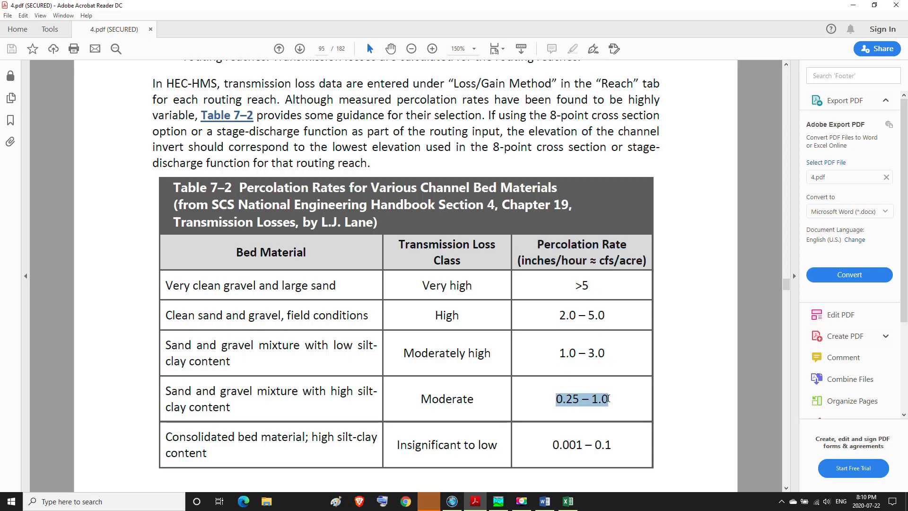
drag(551, 445, 611, 444)
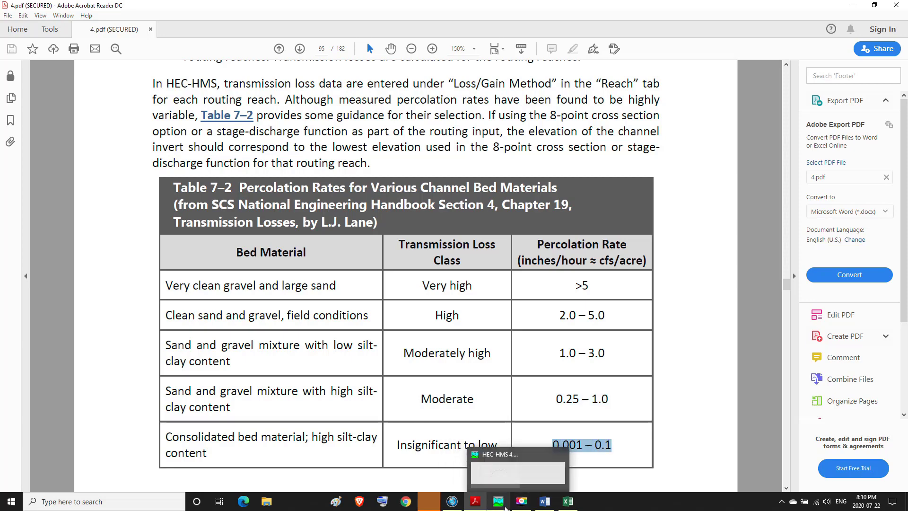
Step: Minimize the open HEC-HMS, PDF and Excel windows and open the conversion.doc file from the desktop in Word
click(498, 501)
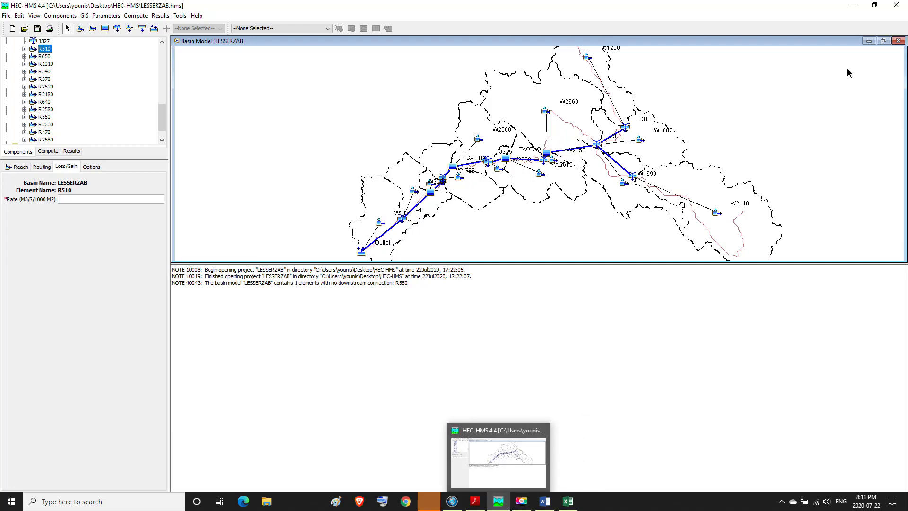
click(851, 11)
click(853, 6)
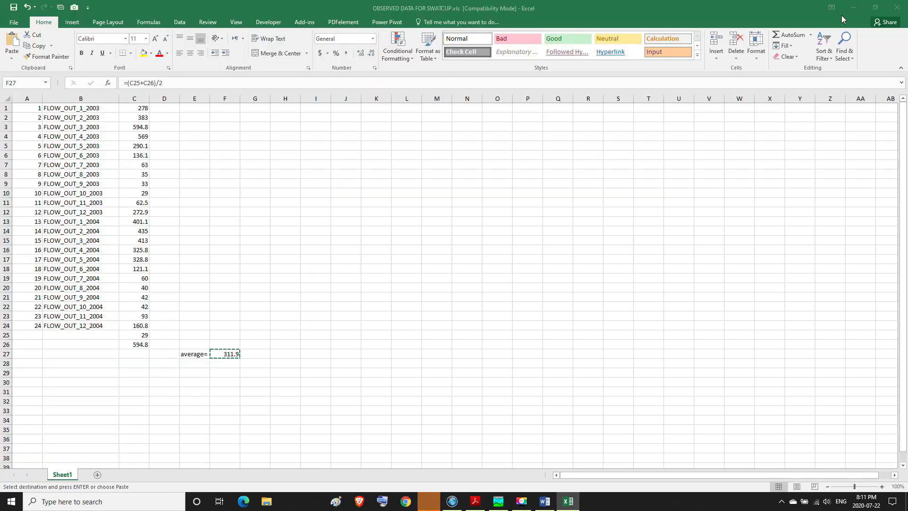
click(852, 9)
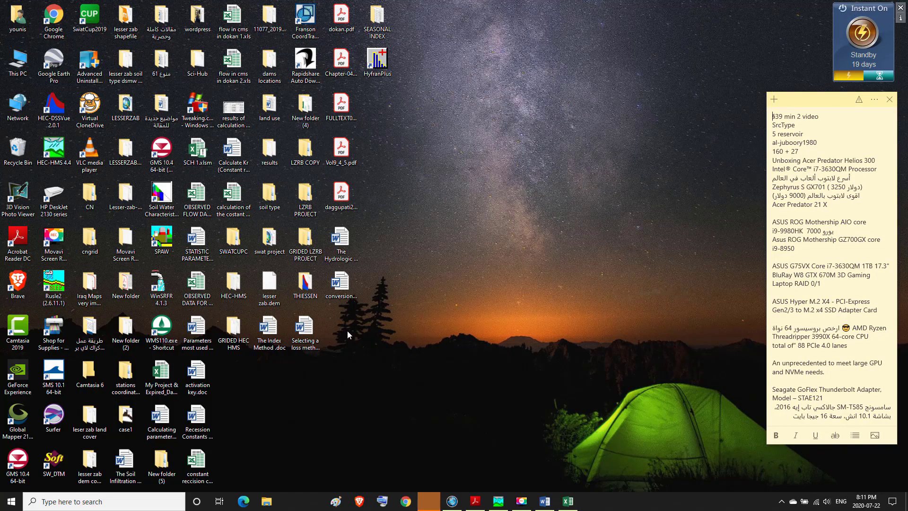
double_click(340, 283)
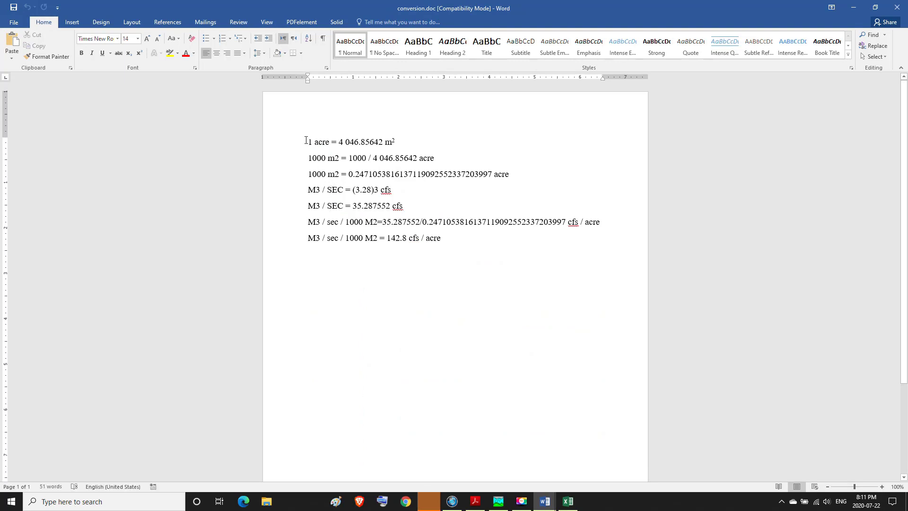
Step: Highlight the three area conversion lines between acres and 1000 m2 in conversion.doc
drag(308, 142, 397, 140)
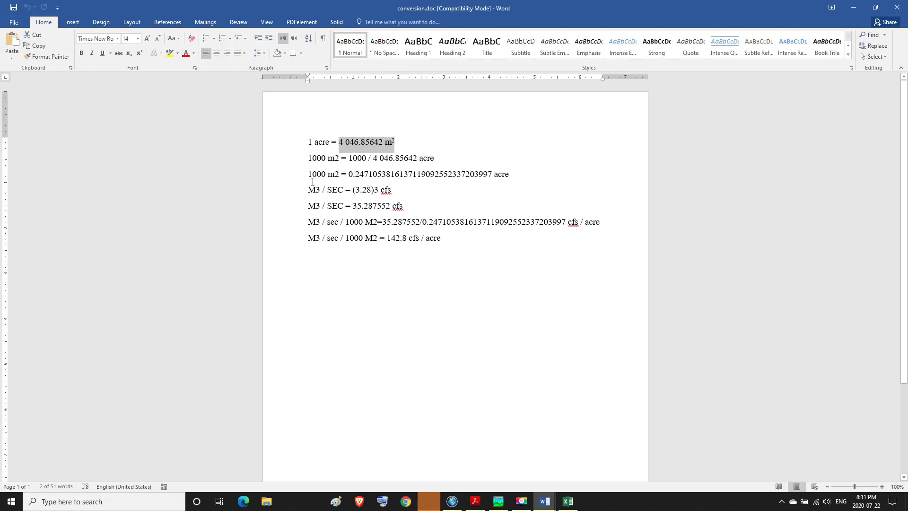
drag(310, 155, 428, 155)
click(350, 158)
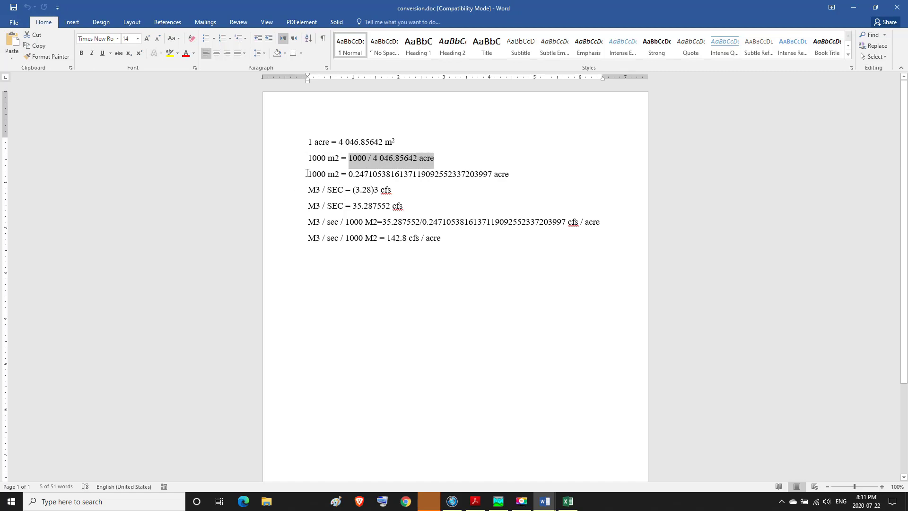
drag(306, 173, 510, 174)
click(361, 173)
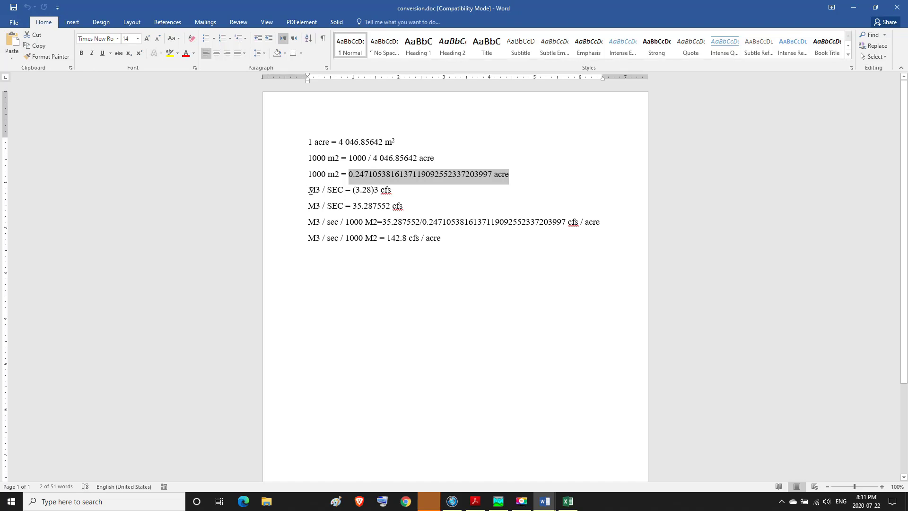
Step: Highlight the two lines converting M3 / SEC to cfs in conversion.doc
drag(306, 189, 389, 186)
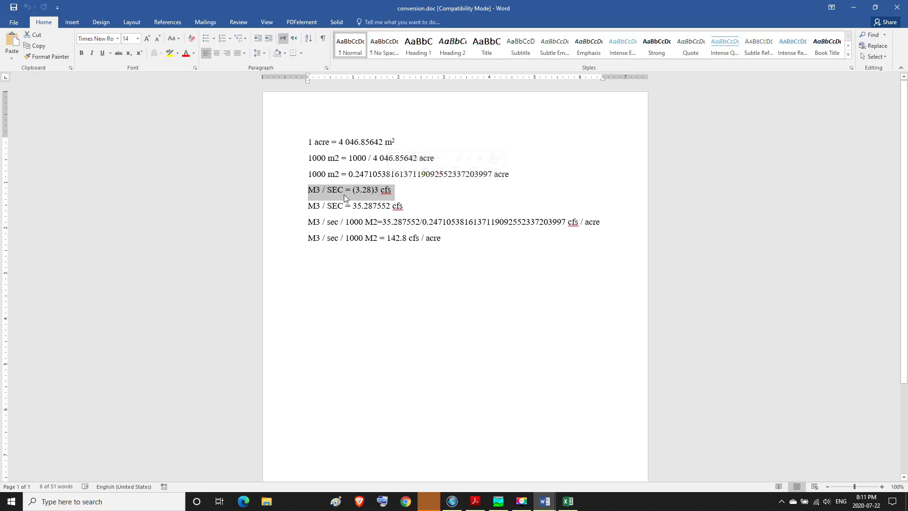
drag(310, 190, 391, 191)
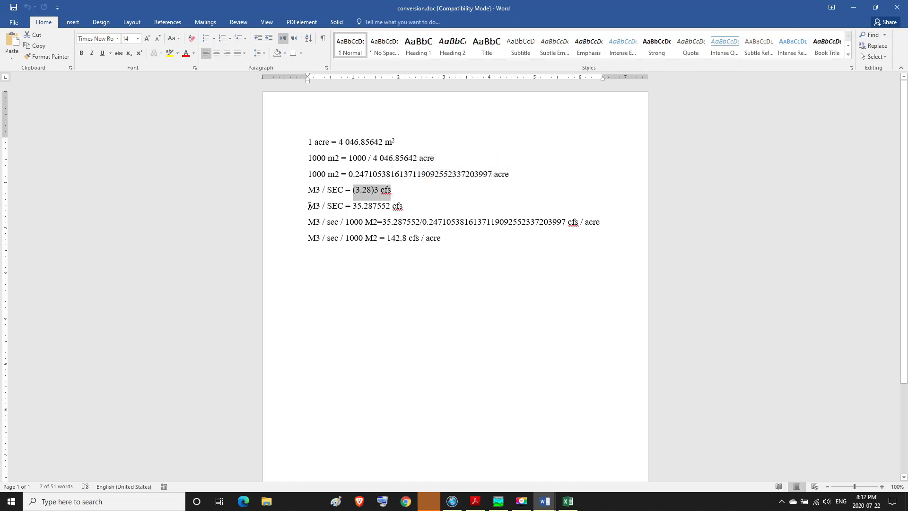
drag(309, 206, 400, 207)
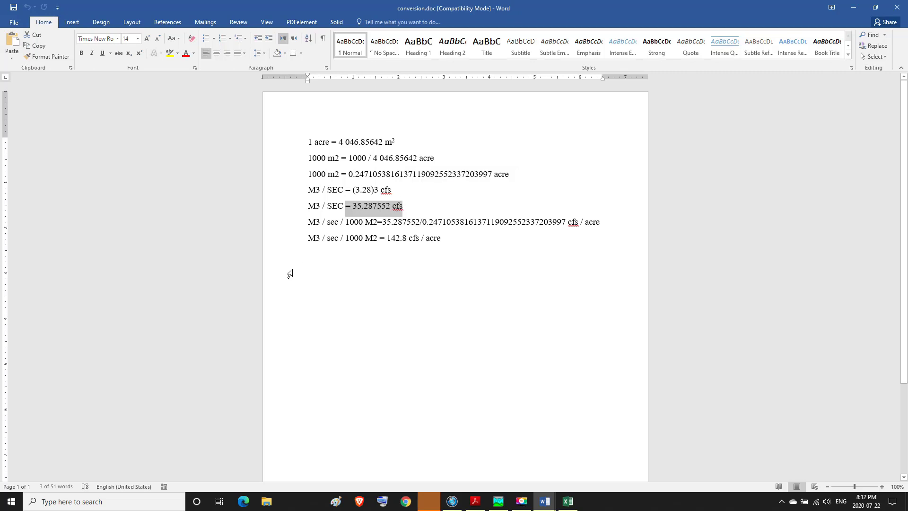
Step: Highlight the M3 / sec / 1000 M2 to cfs / acre division and its final conversion factor line
drag(308, 222, 399, 224)
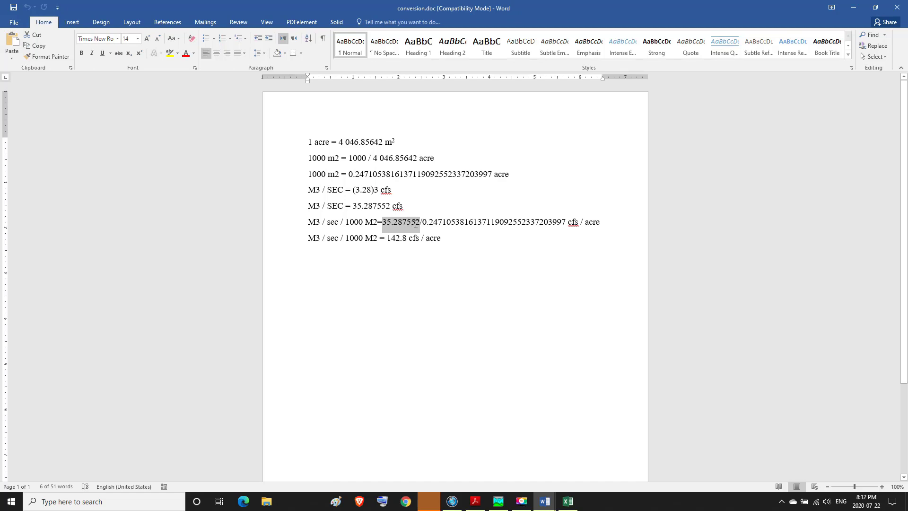
drag(416, 225, 439, 229)
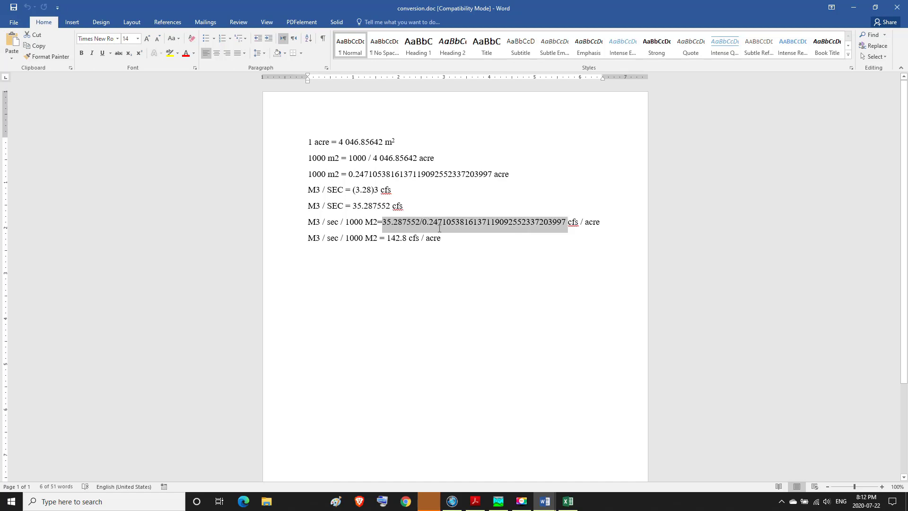
drag(533, 232, 602, 228)
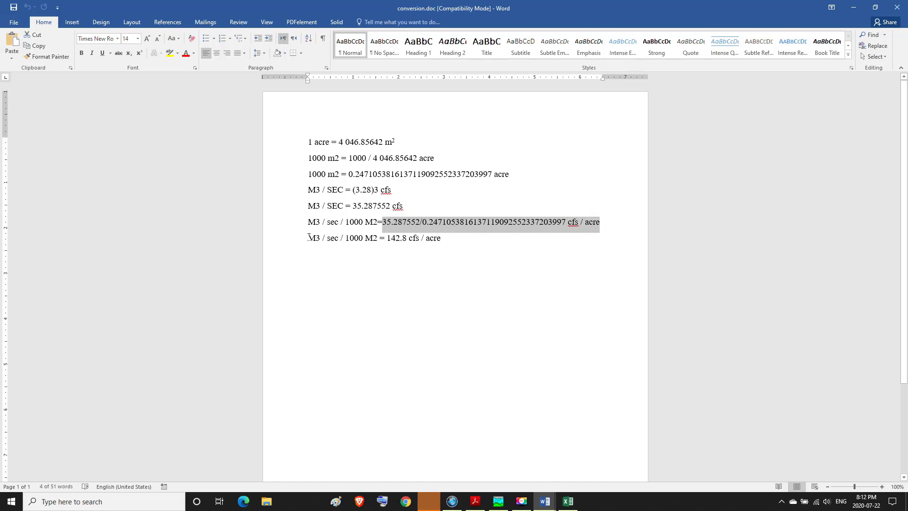
drag(308, 236, 448, 246)
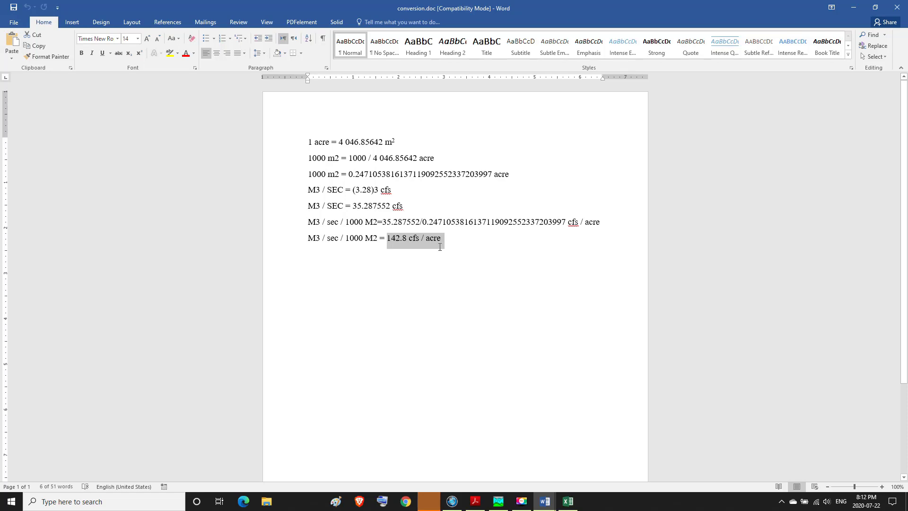
click(440, 246)
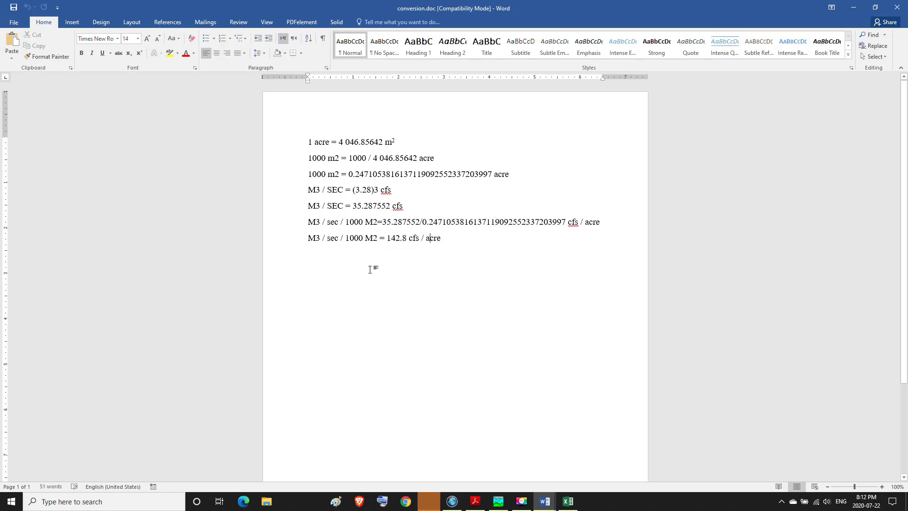
Step: Return to 4.pdf and highlight the Bed Material heading and both sand and gravel mixture rows in Table 7–2
mouse_move(472, 500)
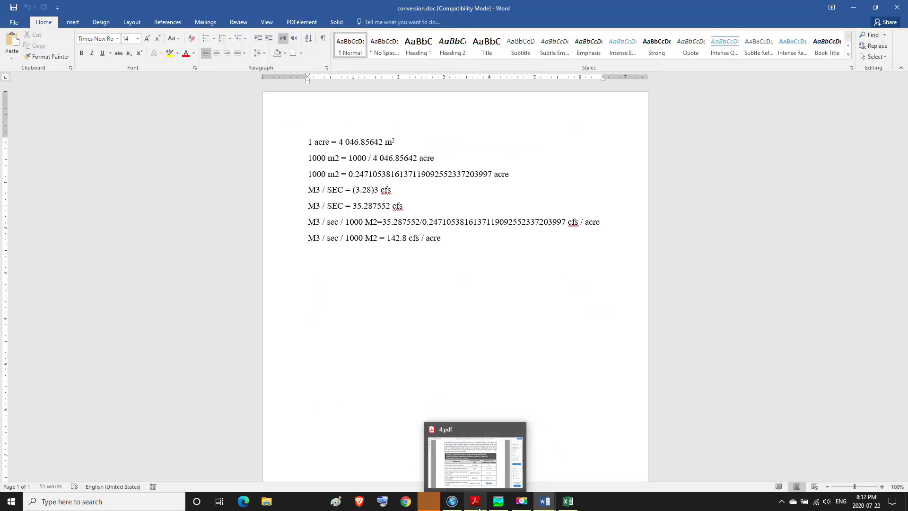
click(477, 503)
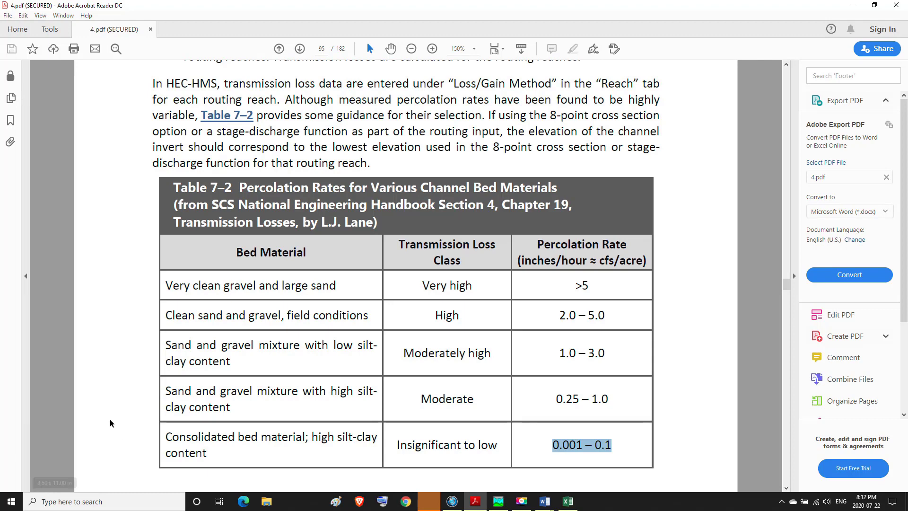
drag(234, 252, 306, 253)
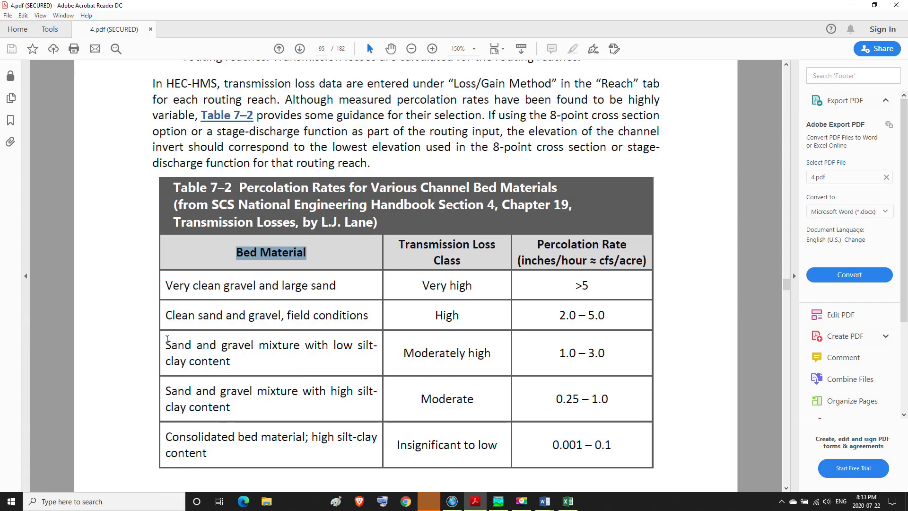
drag(165, 344, 238, 409)
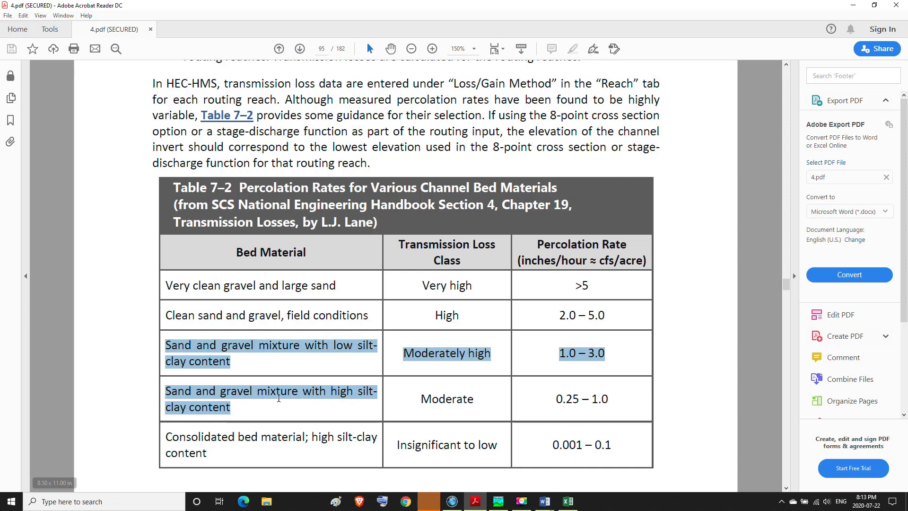
click(243, 399)
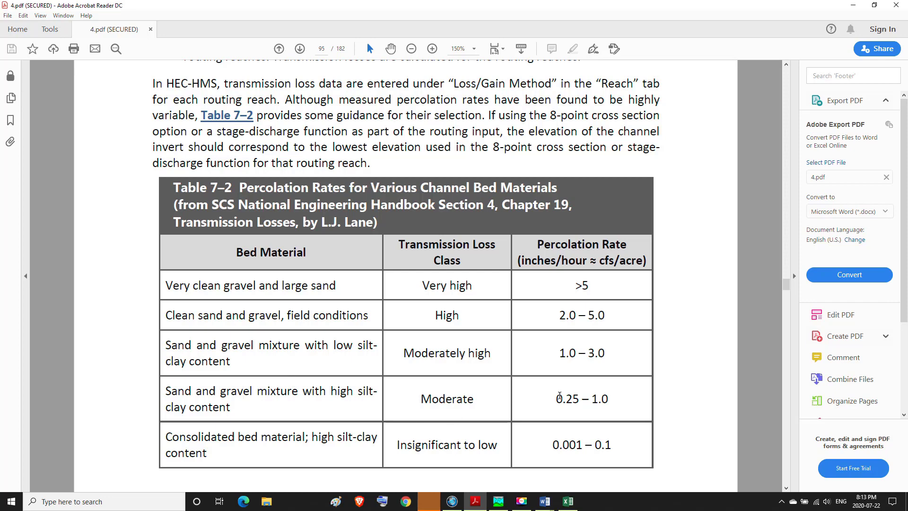
Step: Highlight the percolation rate ranges for both sand and gravel mixtures in Table 7–2, and the 1.0 limit that each range contains
drag(560, 352, 617, 353)
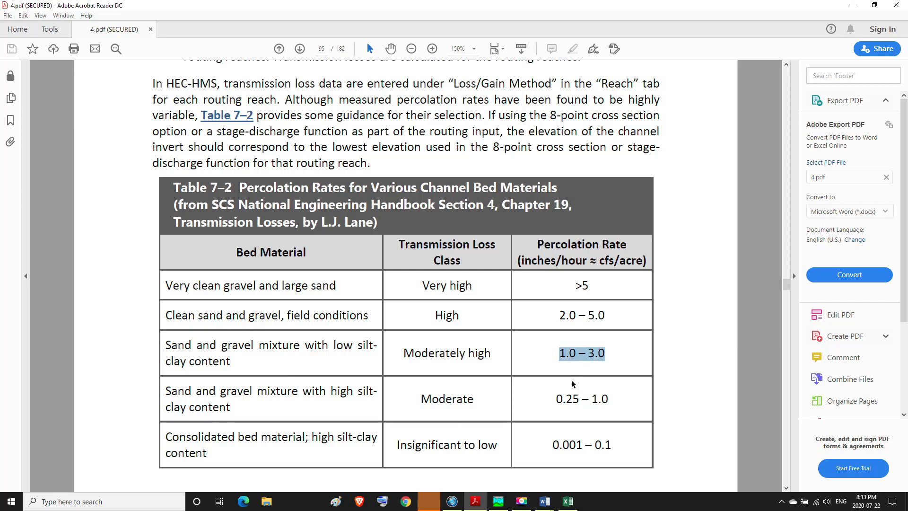
drag(556, 396, 613, 401)
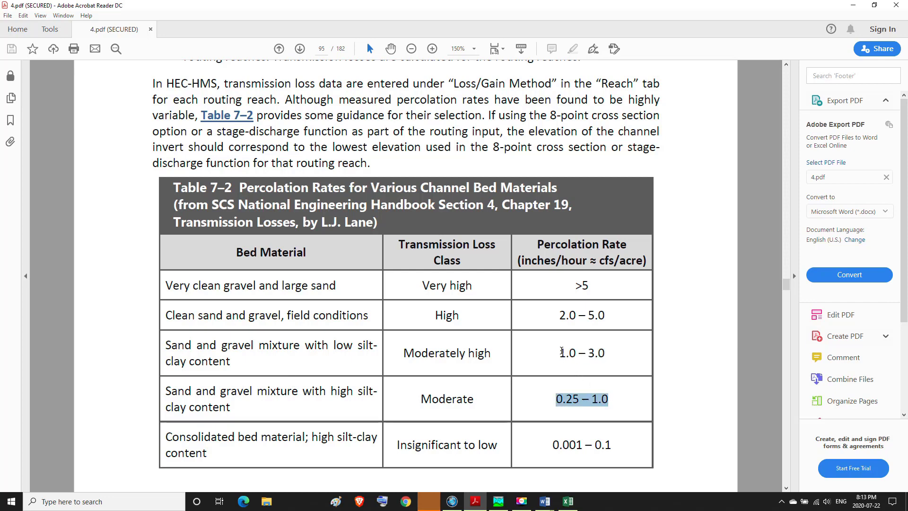
drag(559, 353, 579, 353)
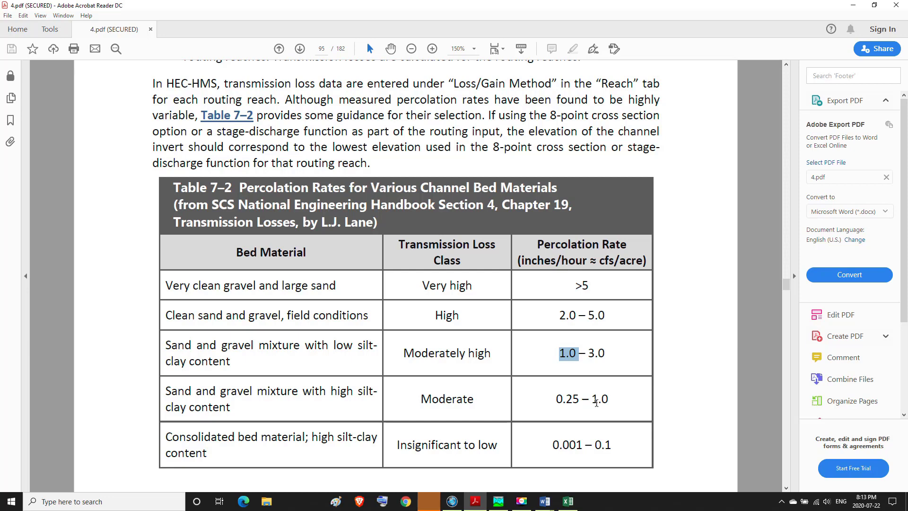
drag(597, 403, 609, 399)
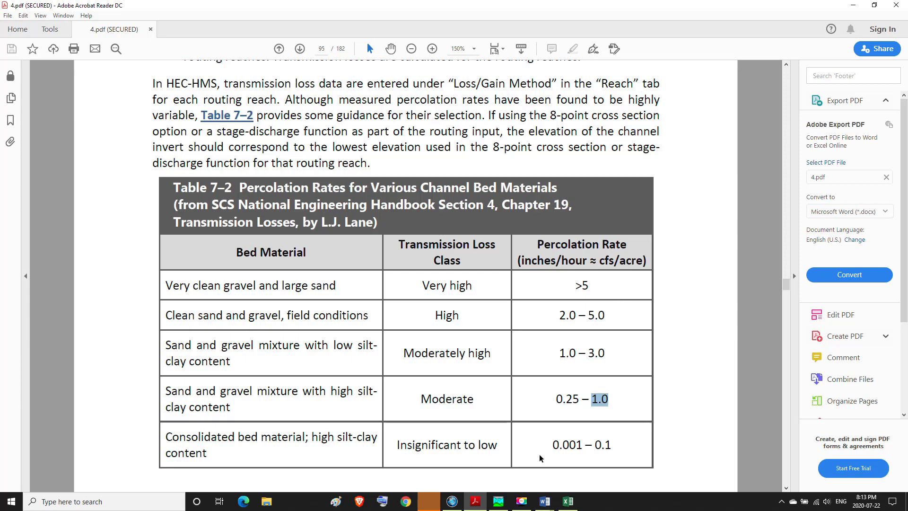
Step: Switch to conversion.doc in Word and highlight the final M3 / sec / 1000 M2 to cfs / acre conversion line
mouse_move(546, 506)
click(595, 457)
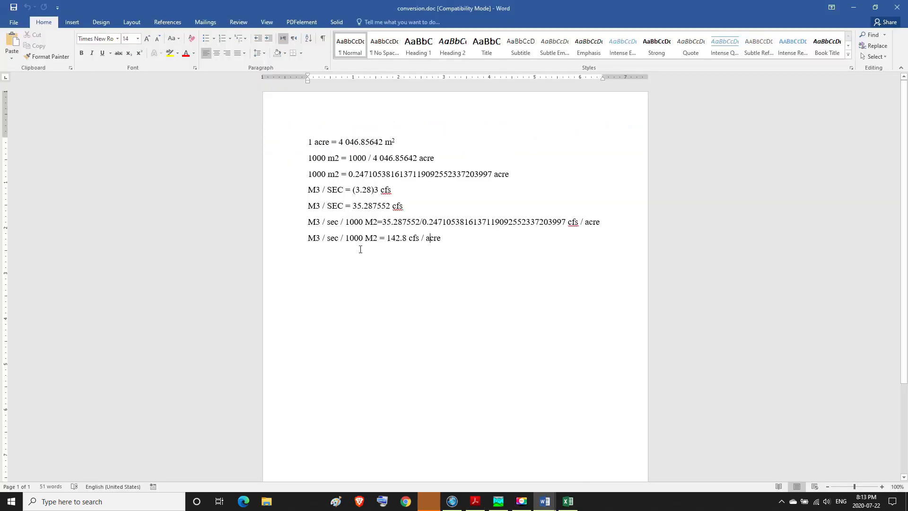
drag(303, 239, 440, 243)
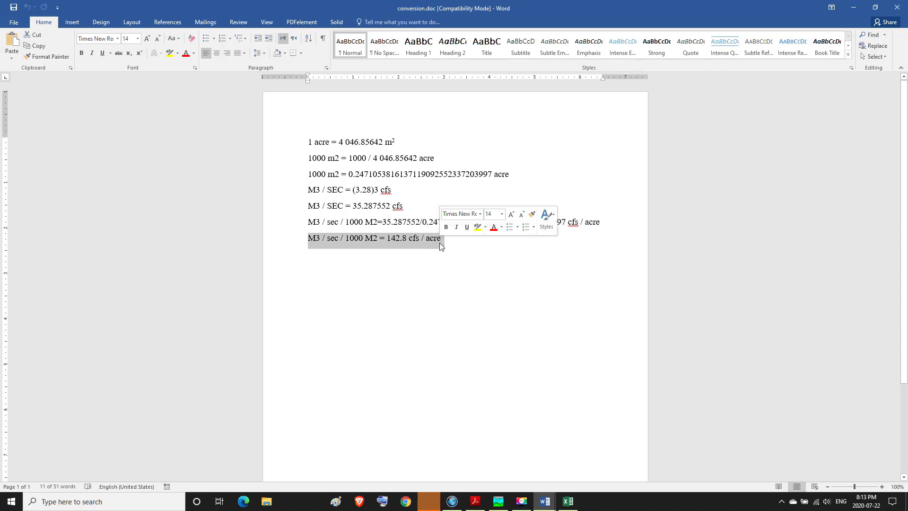
Step: Search Windows for the Calculator app and open it
click(146, 505)
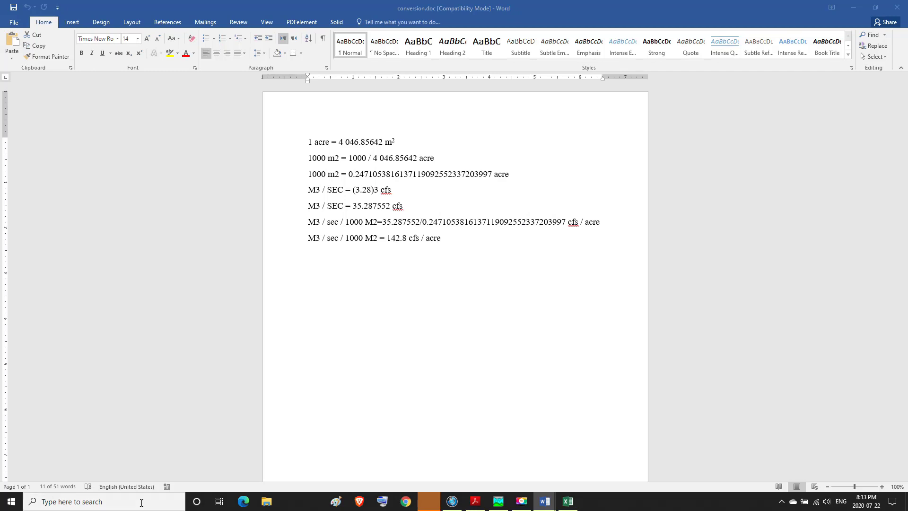
click(141, 503)
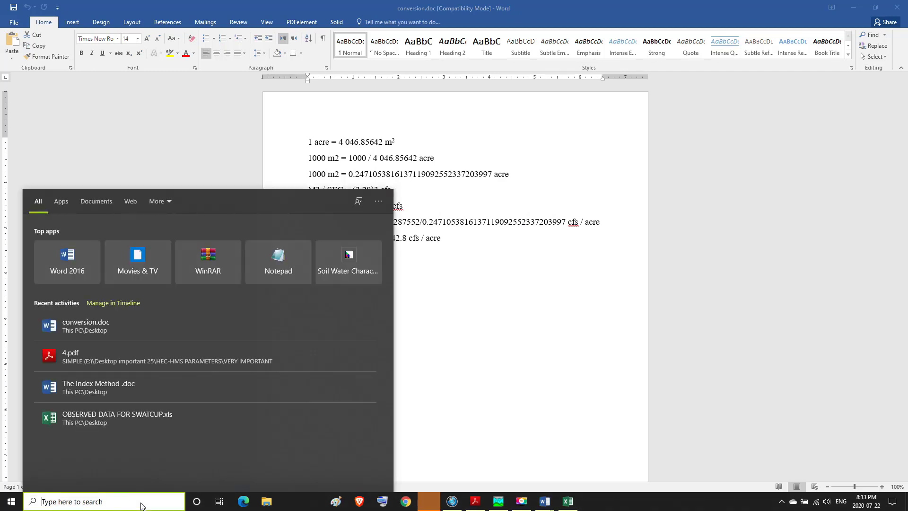
text(c)
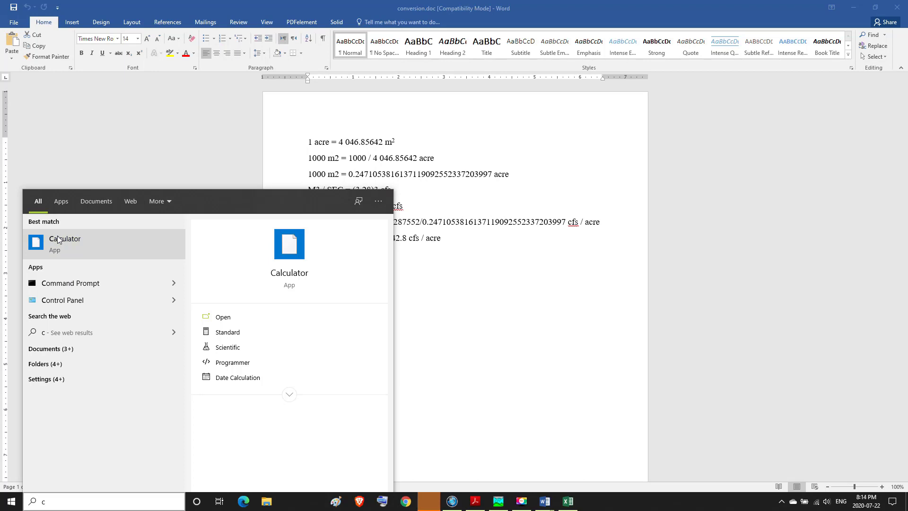
click(58, 240)
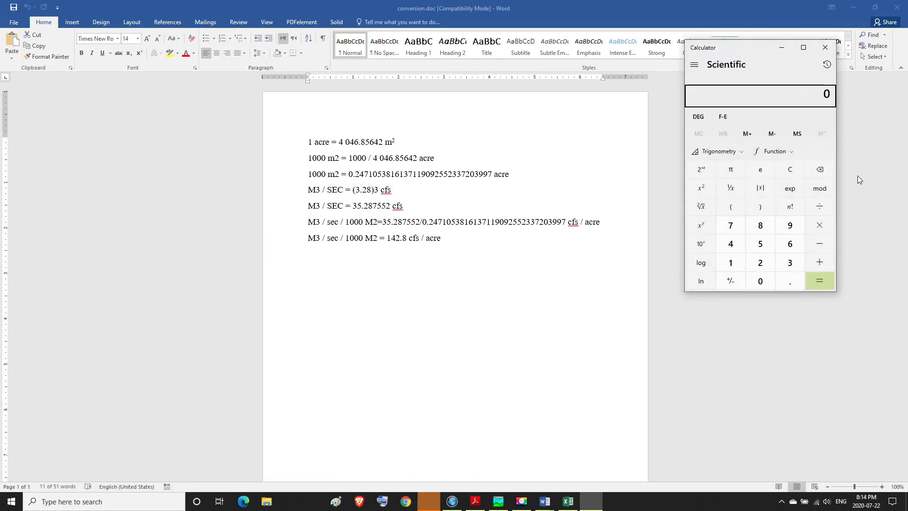
click(802, 92)
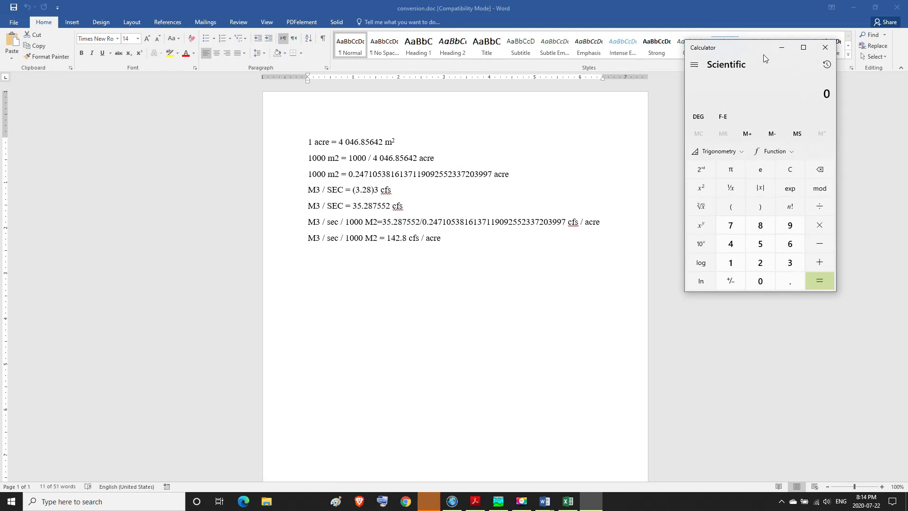
text(1)
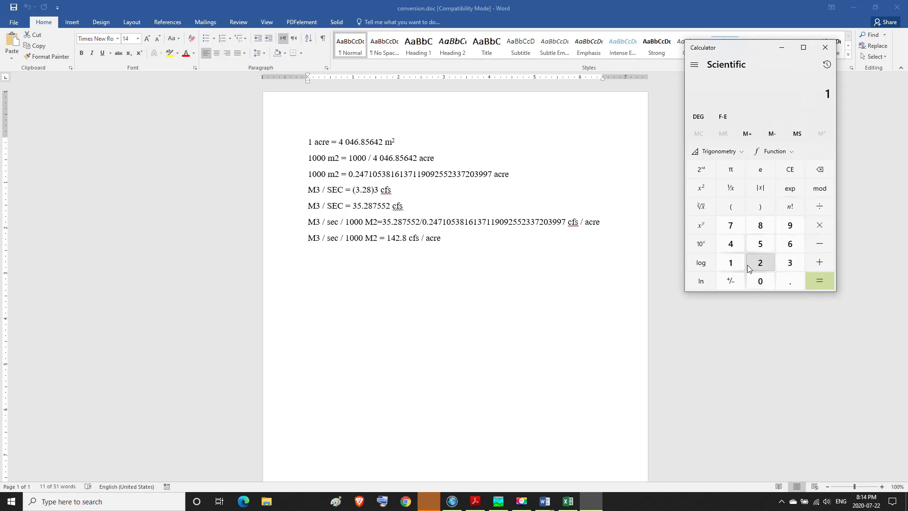
click(731, 264)
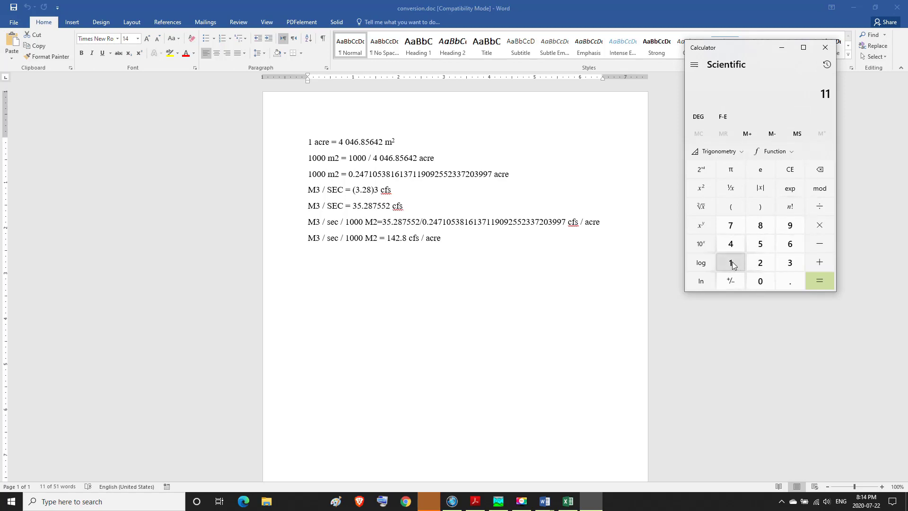
click(798, 169)
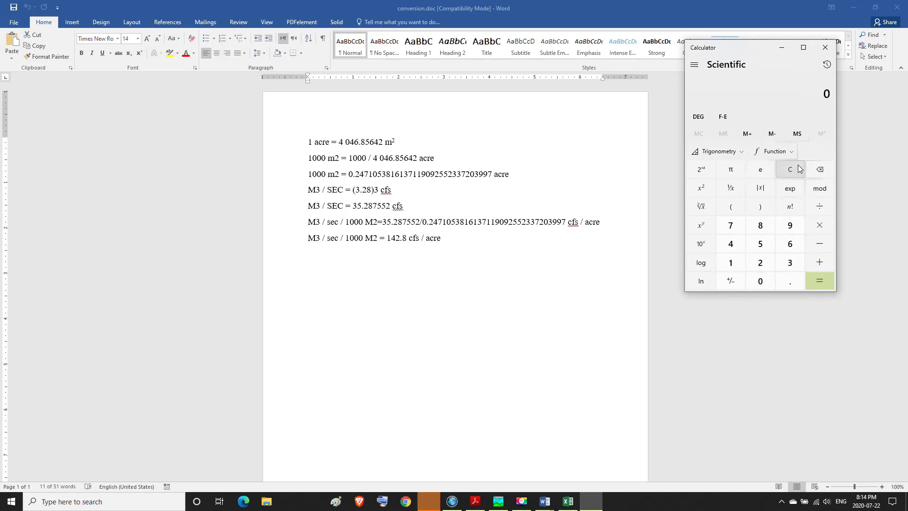
Step: Calculate 1 ÷ 142.8 to convert the percolation rate of 1 cfs/acre to M3/S/1000 M2
click(734, 265)
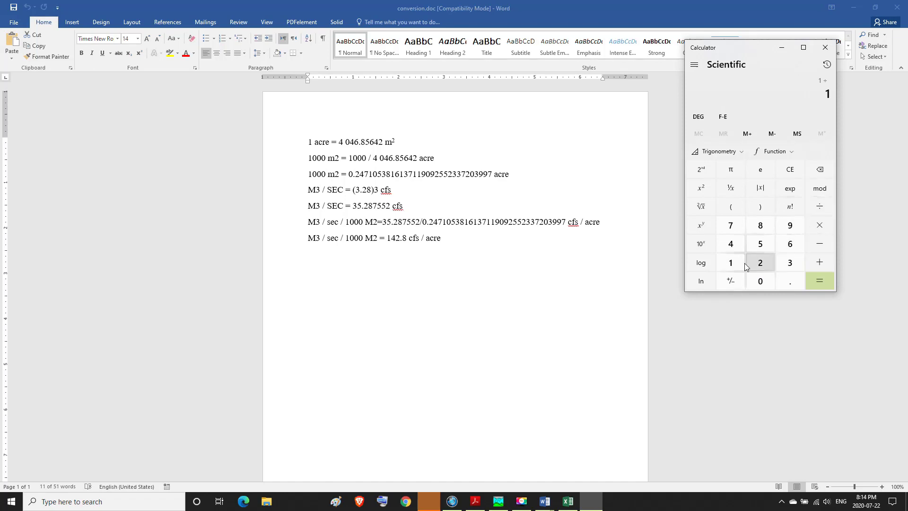
click(734, 245)
click(757, 266)
click(790, 282)
click(763, 228)
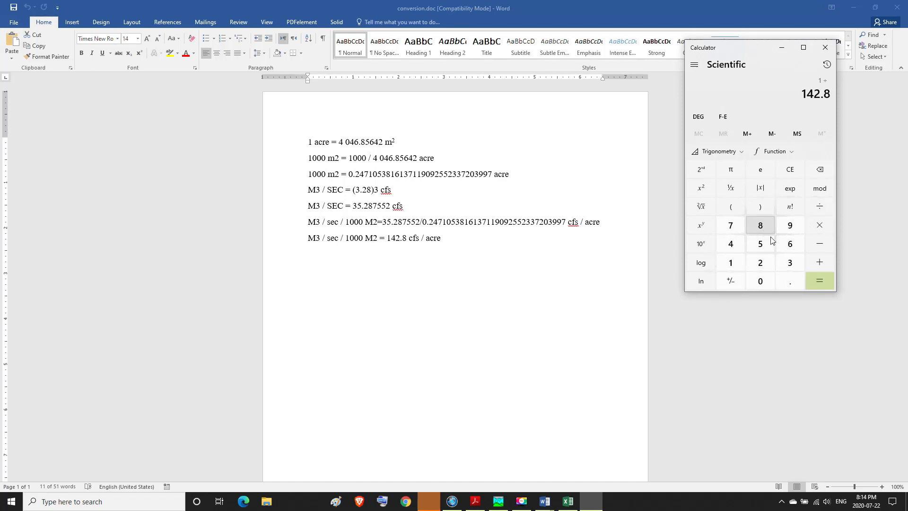
click(818, 282)
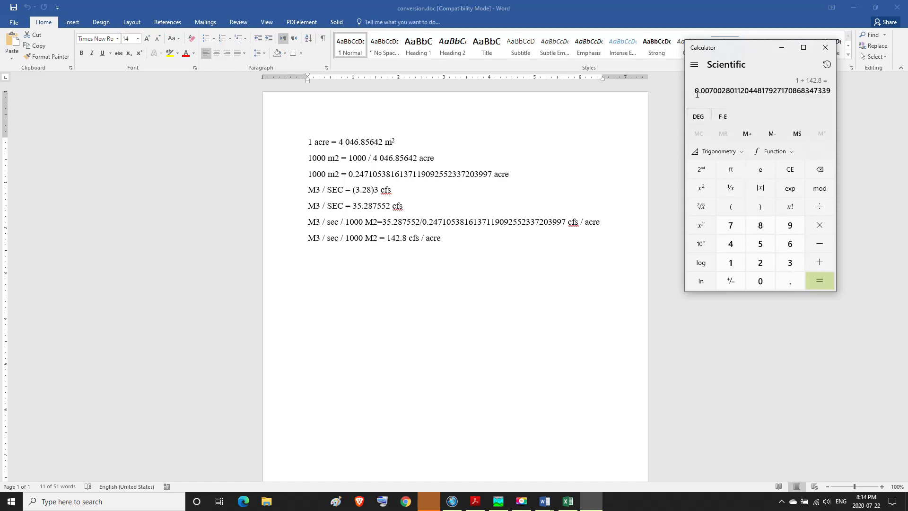
Step: Copy 0.007 from the calculated result and paste it as reach R510's loss/gain rate in HEC-HMS
drag(696, 92, 713, 96)
right_click(706, 89)
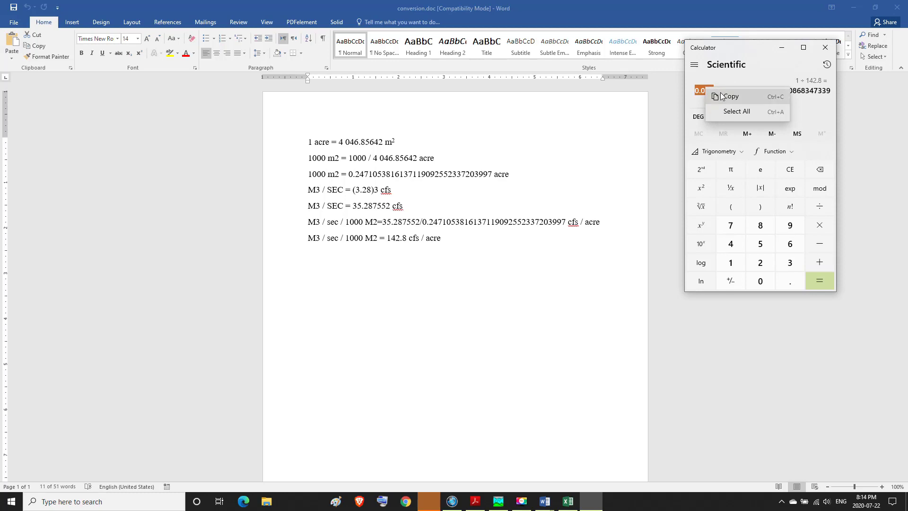
click(712, 94)
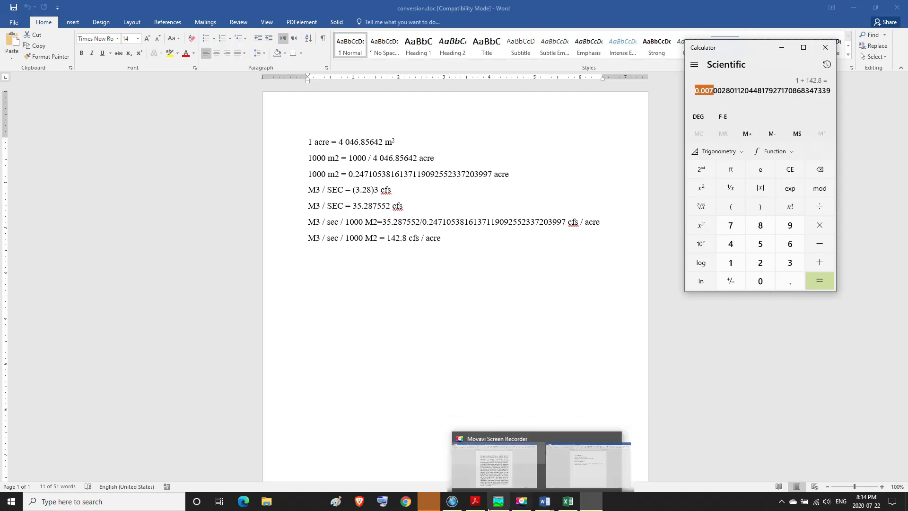
click(498, 506)
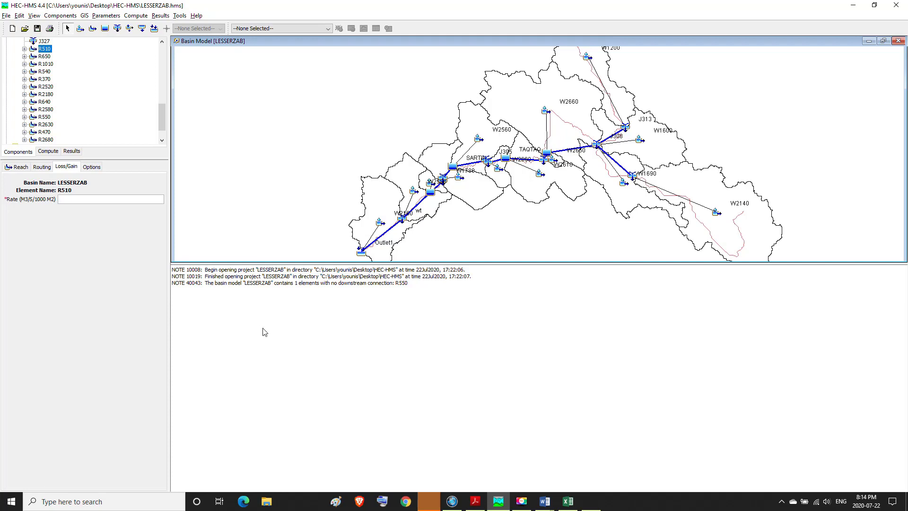
key(ctrl+v)
Step: Review reach R510's optional reference settings, its loss/gain rate and its routing parameters
click(88, 167)
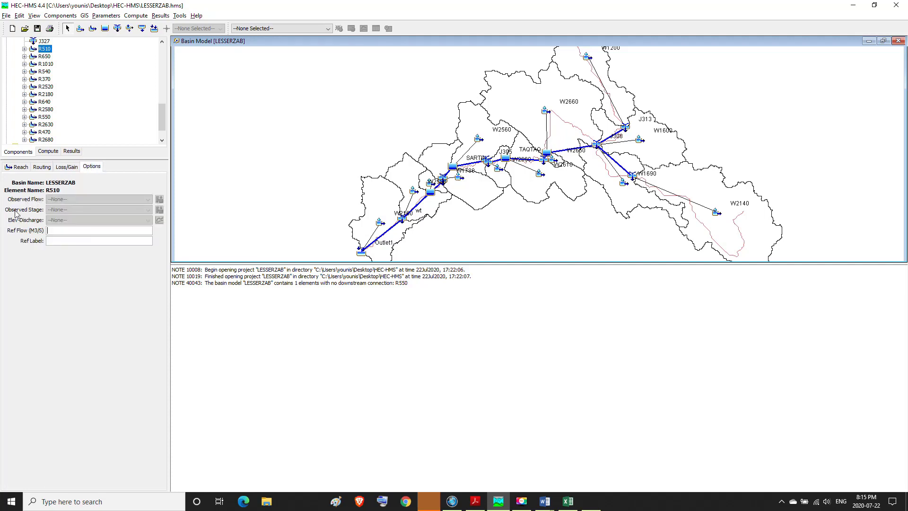
click(47, 231)
click(65, 169)
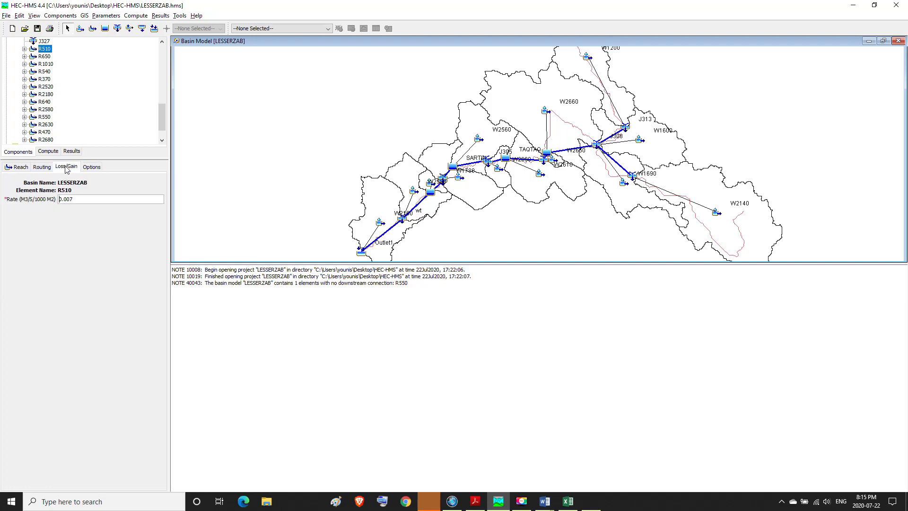
click(86, 170)
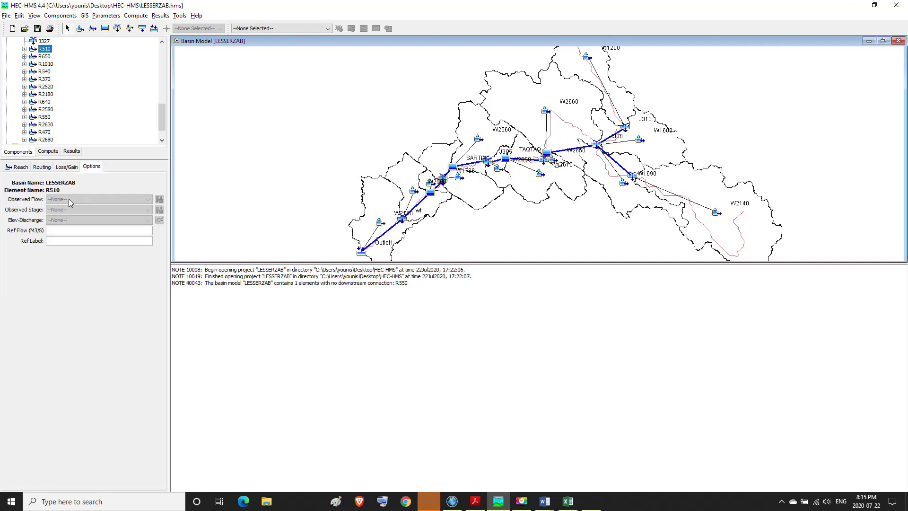
click(75, 169)
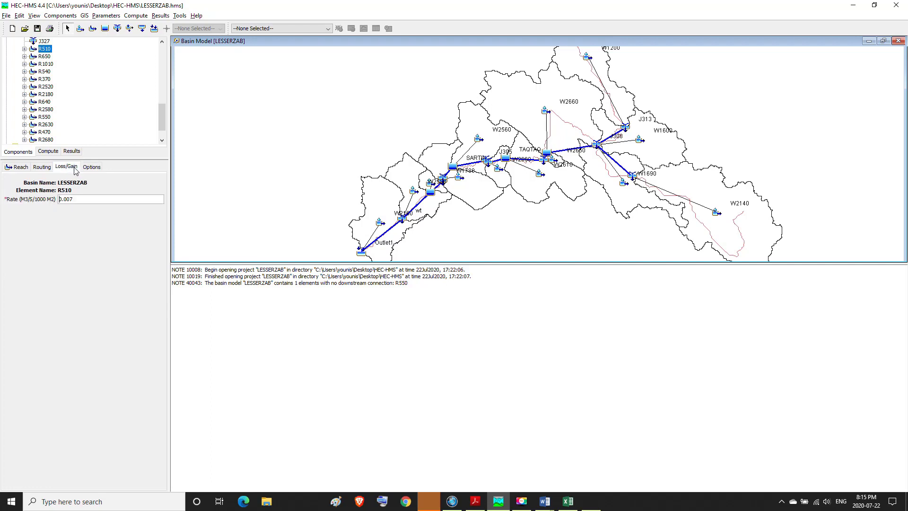
click(47, 167)
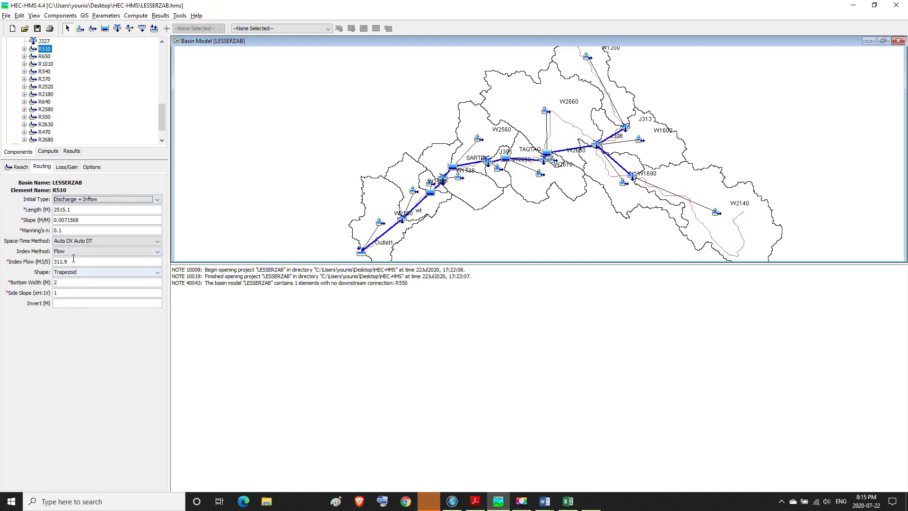